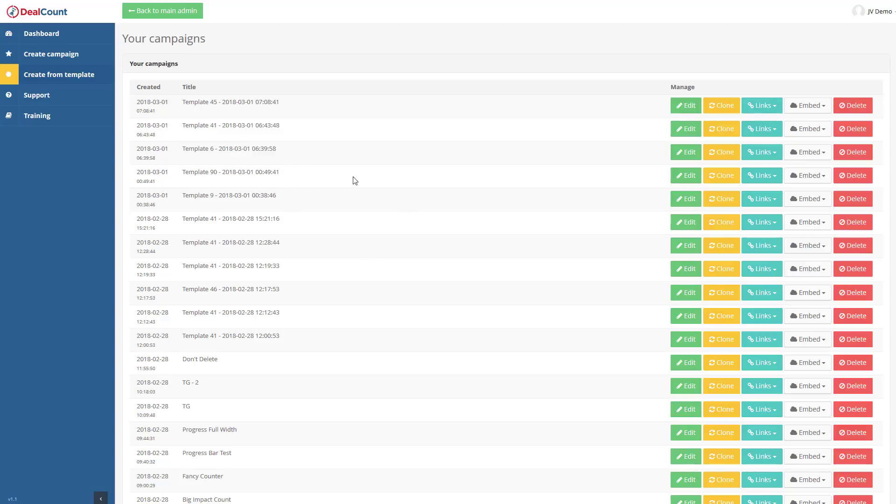
click(227, 172)
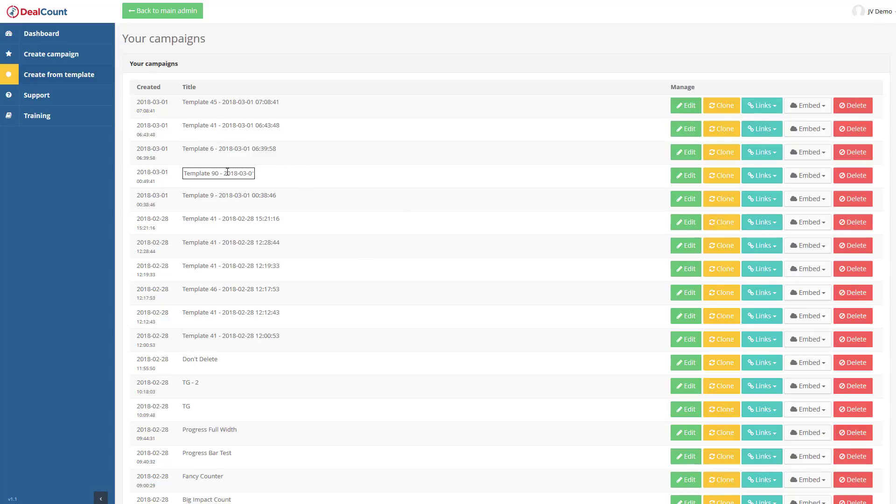
triple_click(226, 171)
text(change)
key(Return)
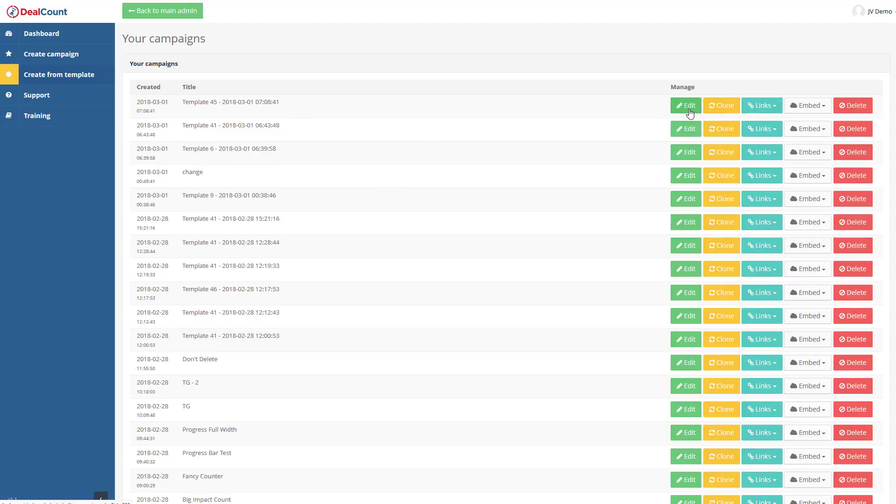
Review the link and embed options of the Template 45 campaign and look through the campaign list.
click(763, 110)
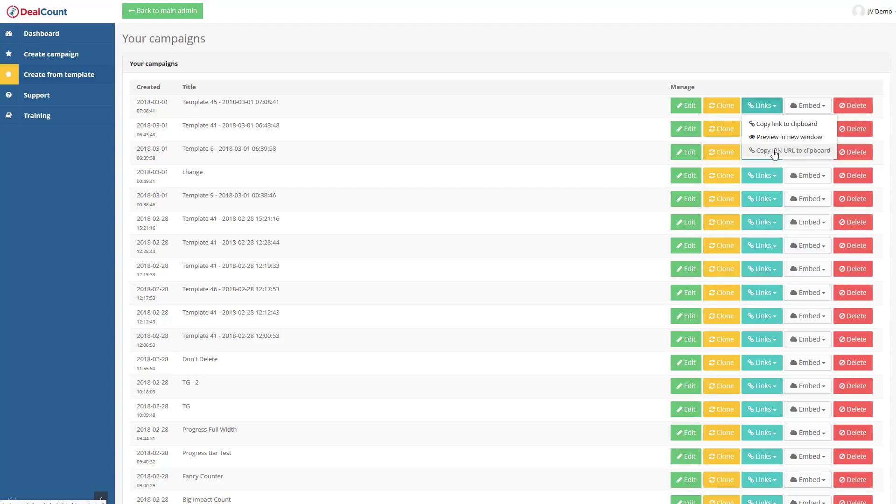
click(549, 88)
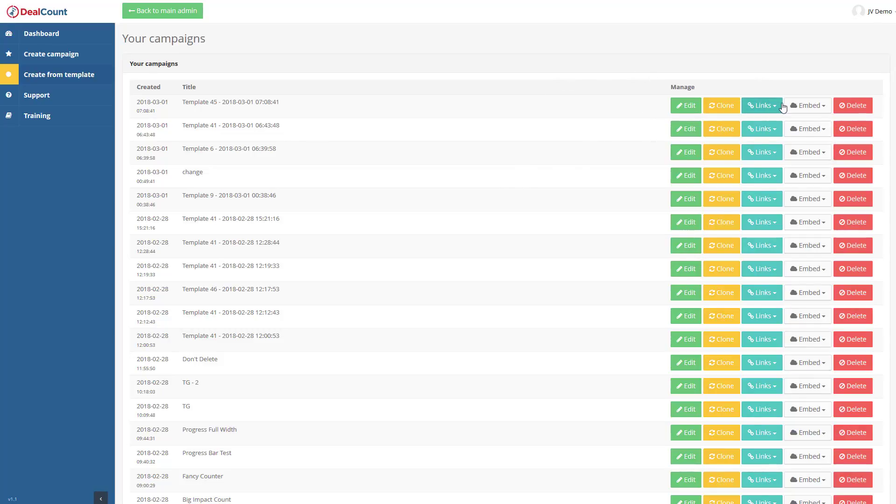
click(797, 106)
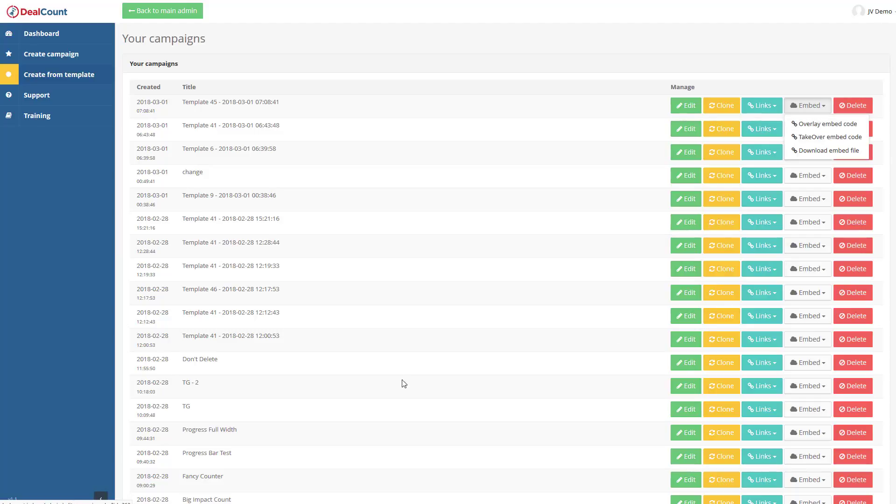
click(478, 83)
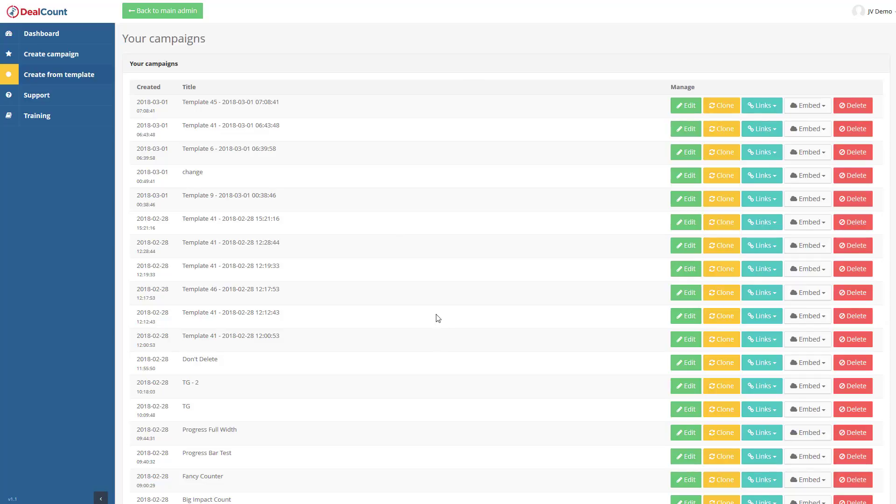
scroll(443, 289, down, 3)
scroll(382, 376, up, 3)
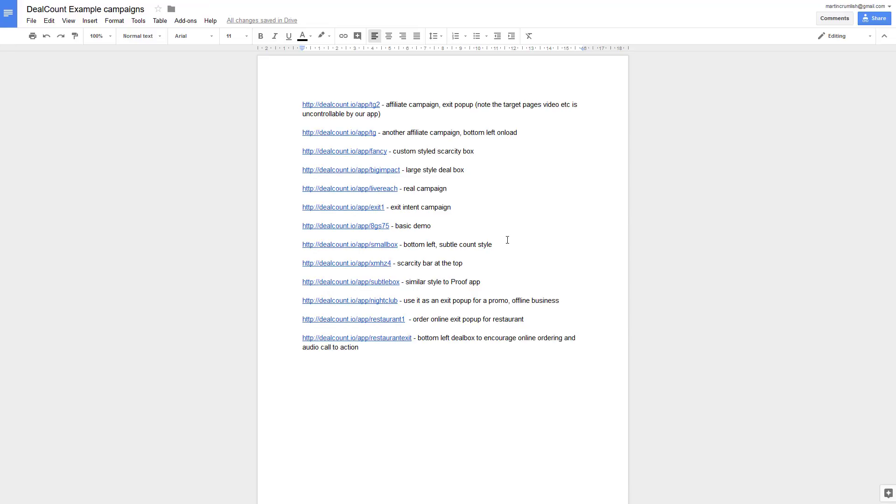
In the DealCount Example campaigns Google Docs document, open the livereach real campaign link and examine its popup over the sales page.
click(362, 192)
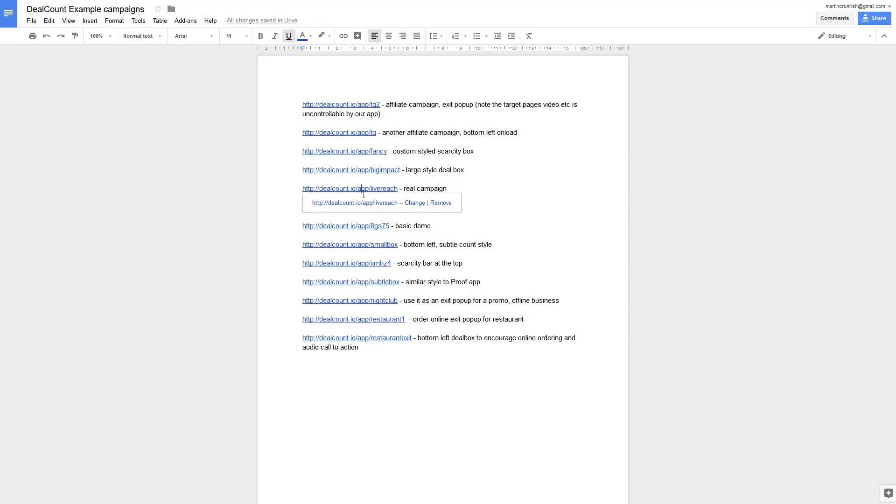
click(364, 204)
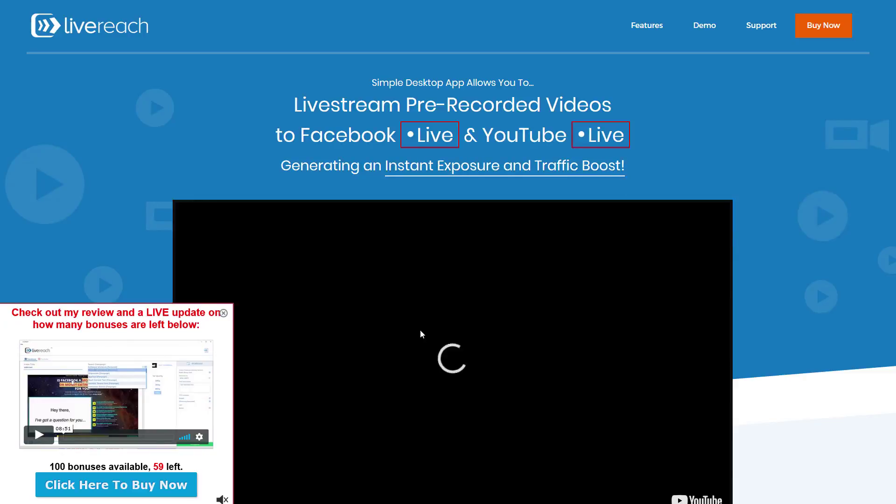
scroll(420, 329, down, 4)
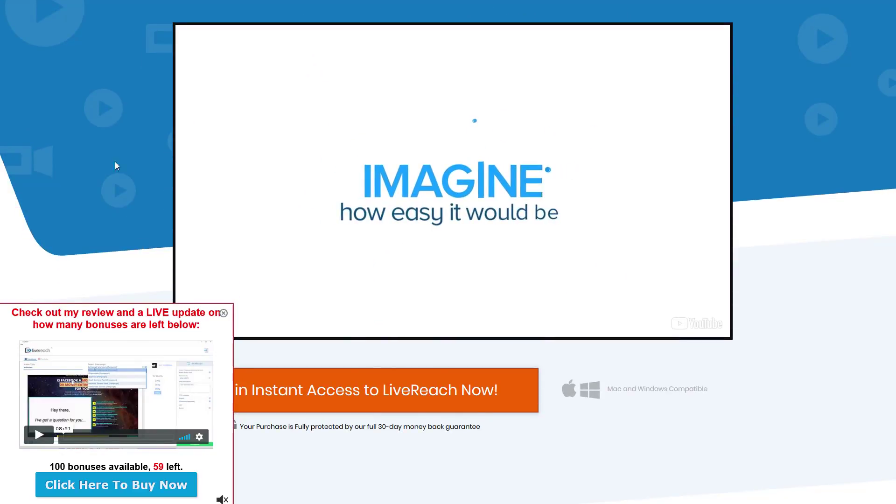
scroll(115, 162, down, 10)
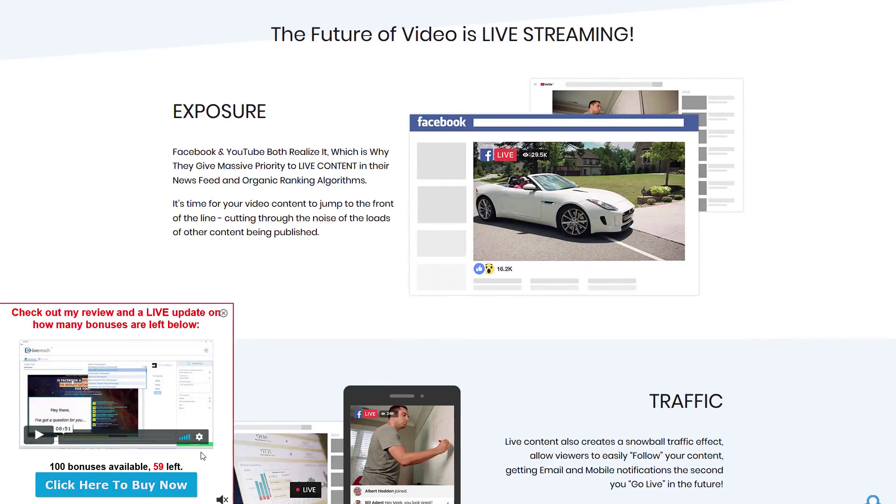
drag(153, 465, 165, 465)
click(170, 466)
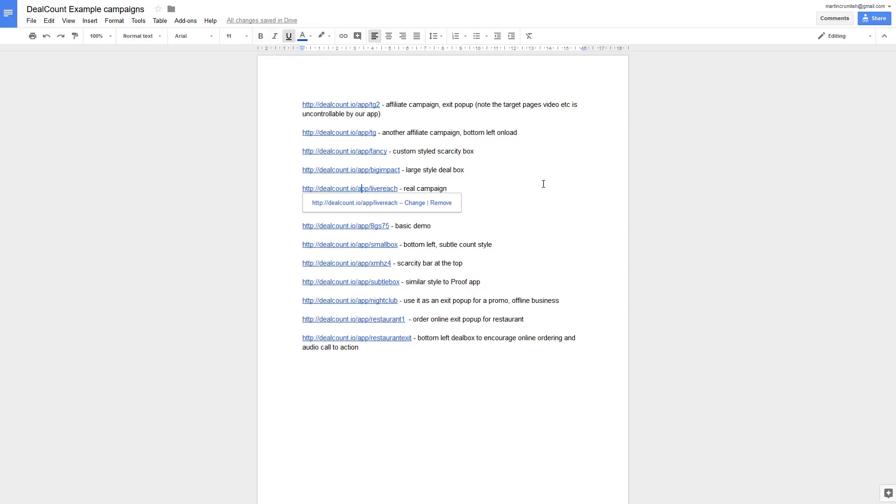
Open the bigimpact example link from the document, view its large style deal box, and close the page.
click(467, 179)
click(365, 173)
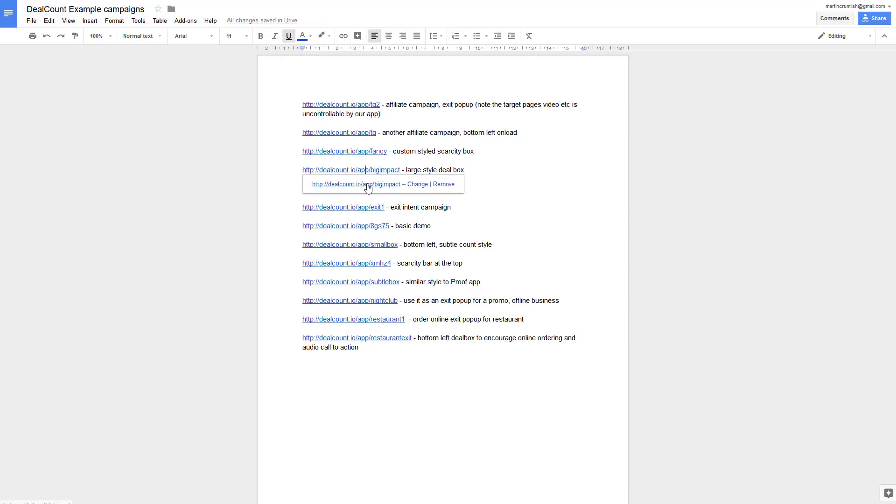
click(366, 184)
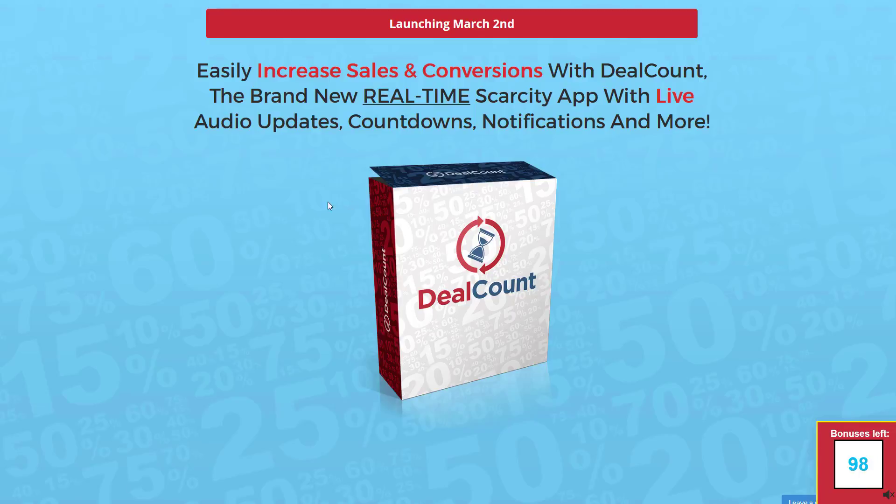
key(ctrl+w)
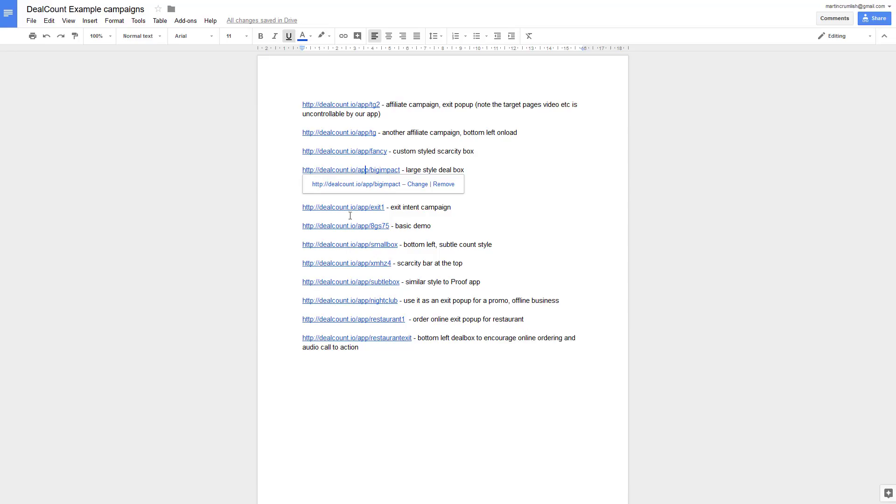
Open the exit1 example link to view the exit intent campaign.
click(521, 231)
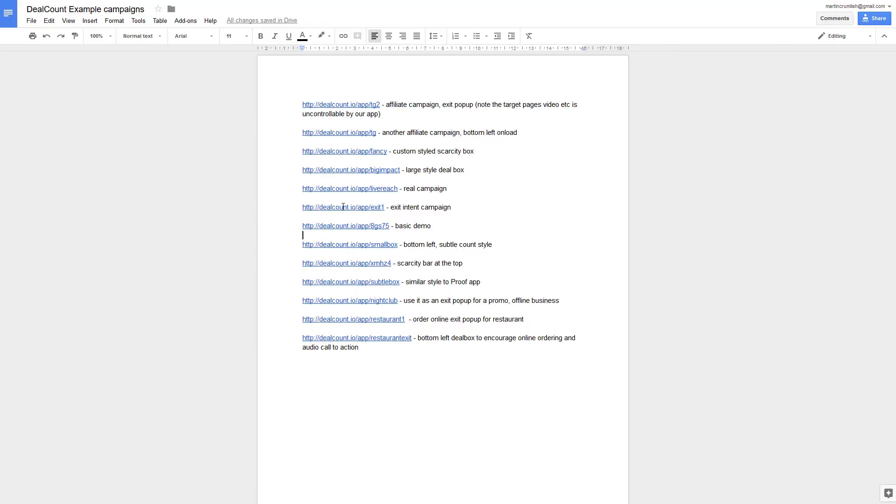
click(343, 207)
click(352, 227)
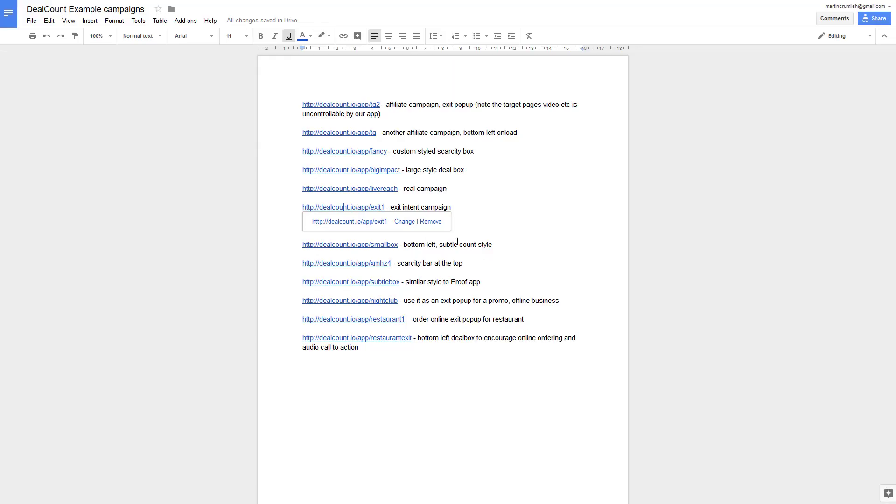
Open the 8gs75 basic demo link, view its countdown deal box, and close the page.
click(497, 222)
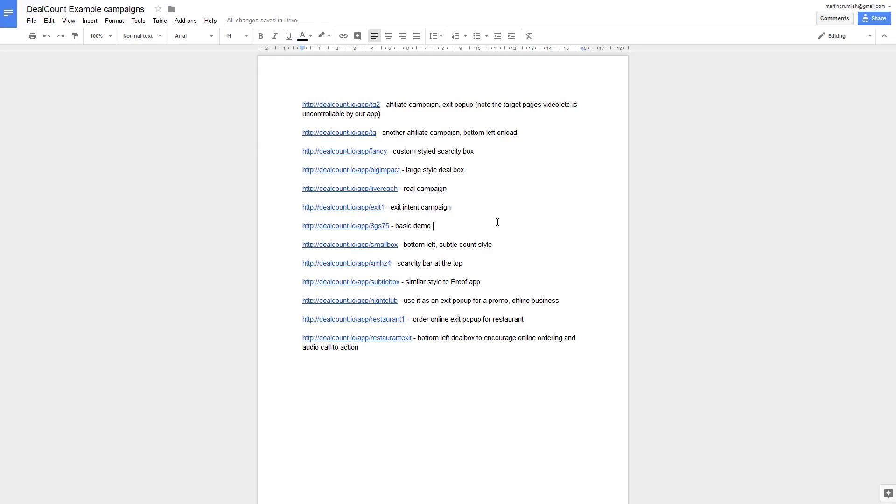
click(356, 228)
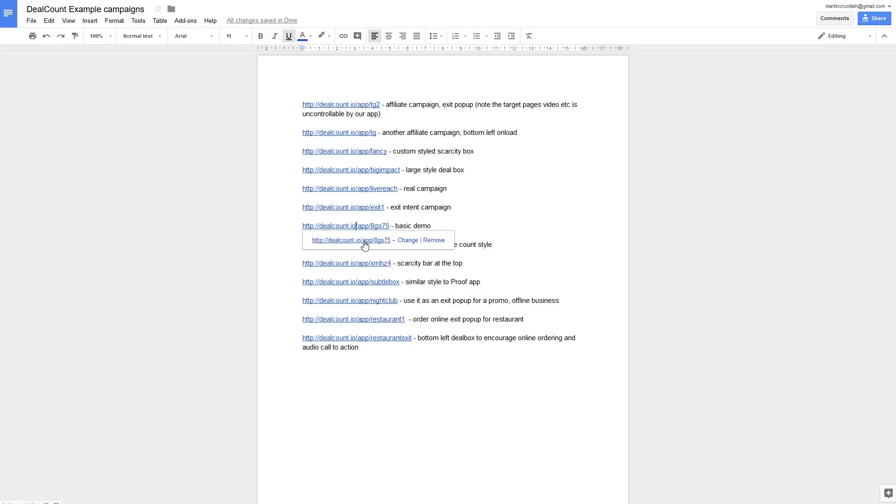
click(363, 242)
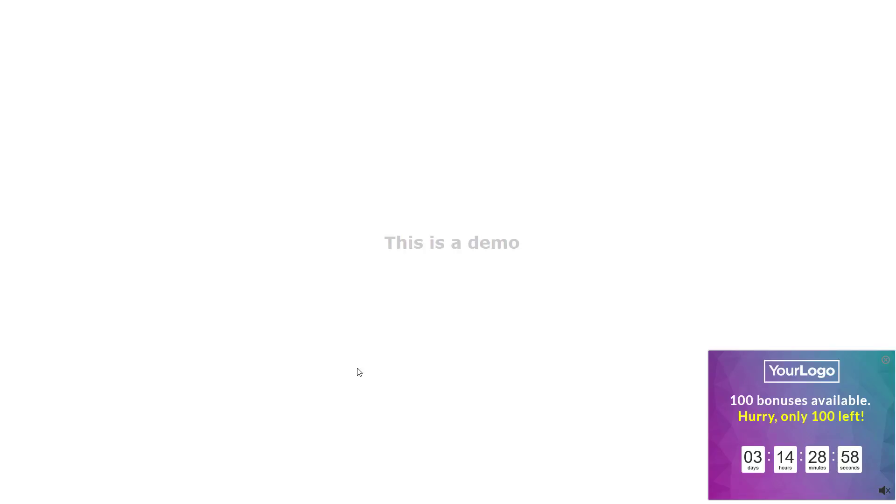
key(ctrl+w)
Open the smallbox example link and view its subtle bonus count box on the sales page.
click(510, 207)
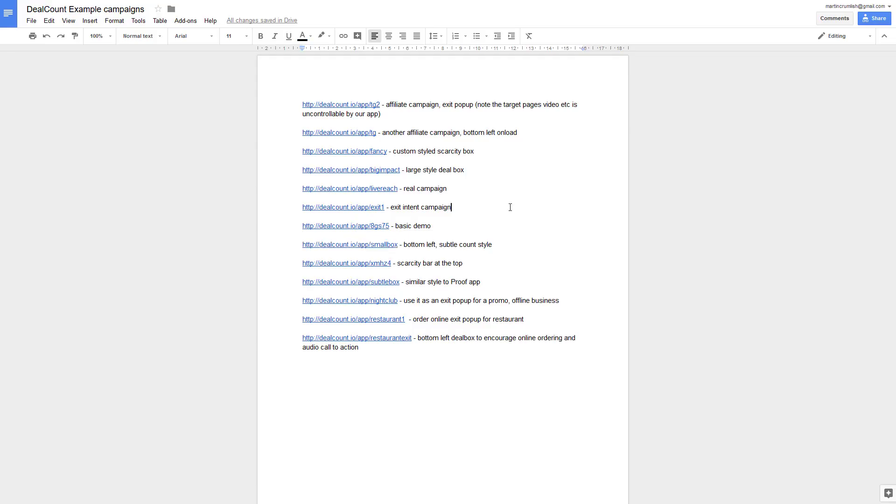
click(379, 245)
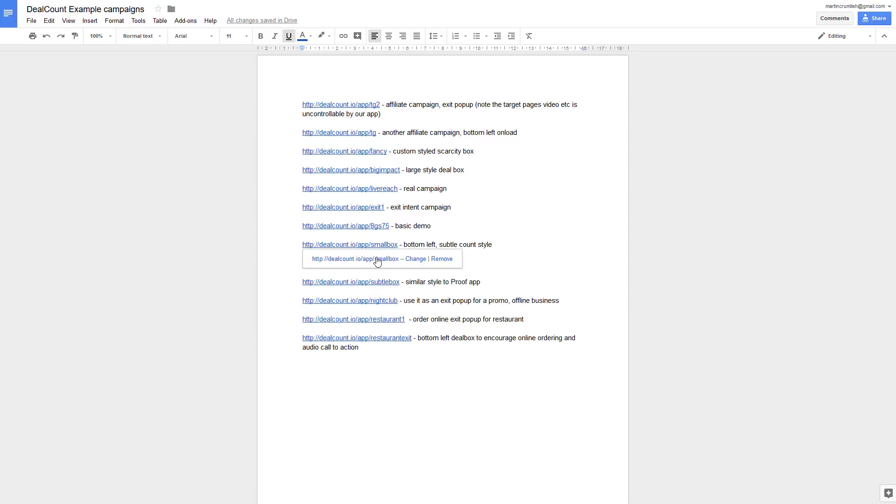
click(376, 259)
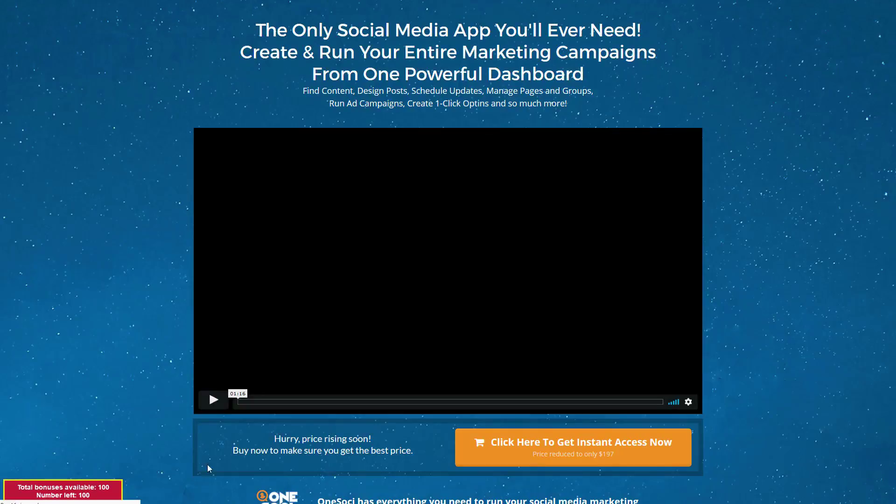
click(215, 401)
click(216, 404)
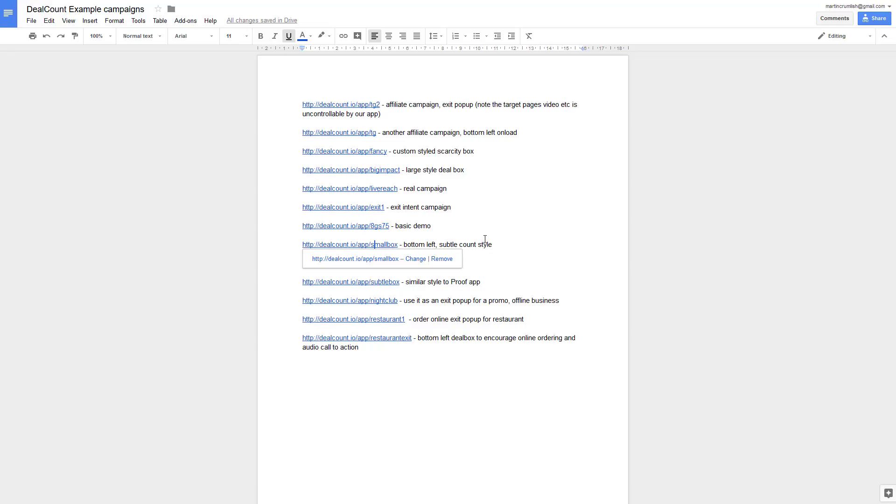
Open the xmhz4 example link and examine the scarcity bar while moving through the page.
key(Up)
click(347, 263)
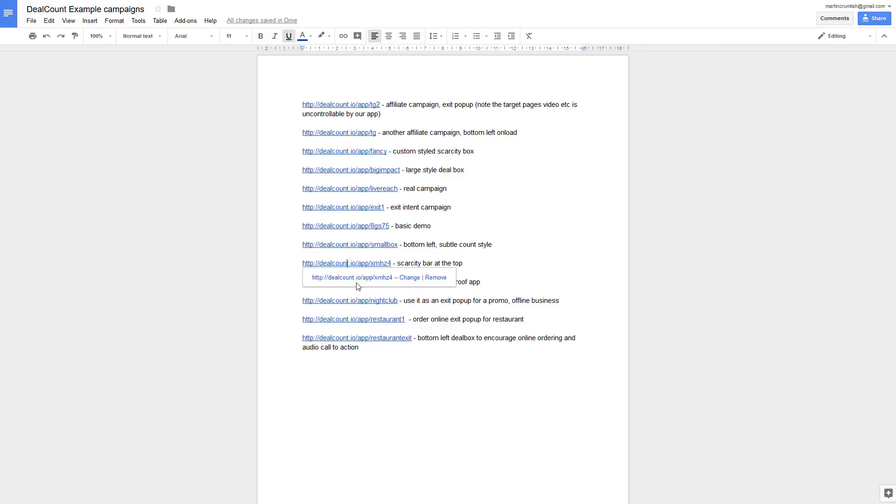
click(353, 282)
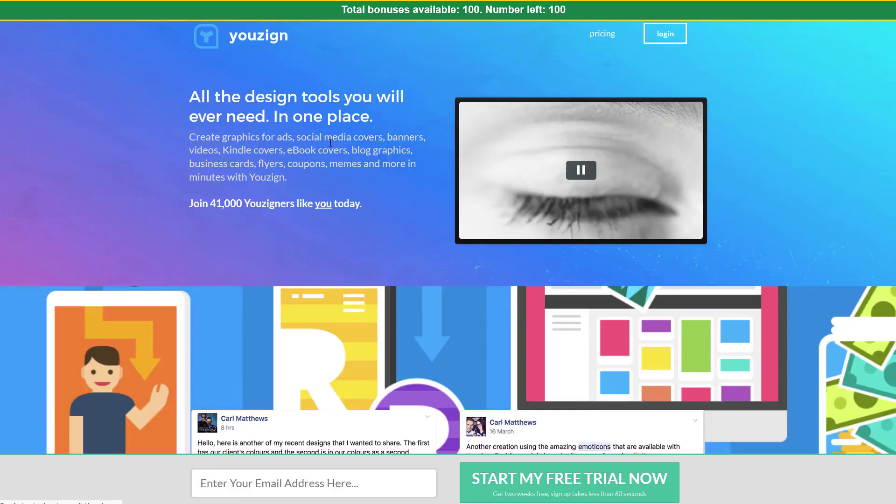
scroll(330, 142, down, 5)
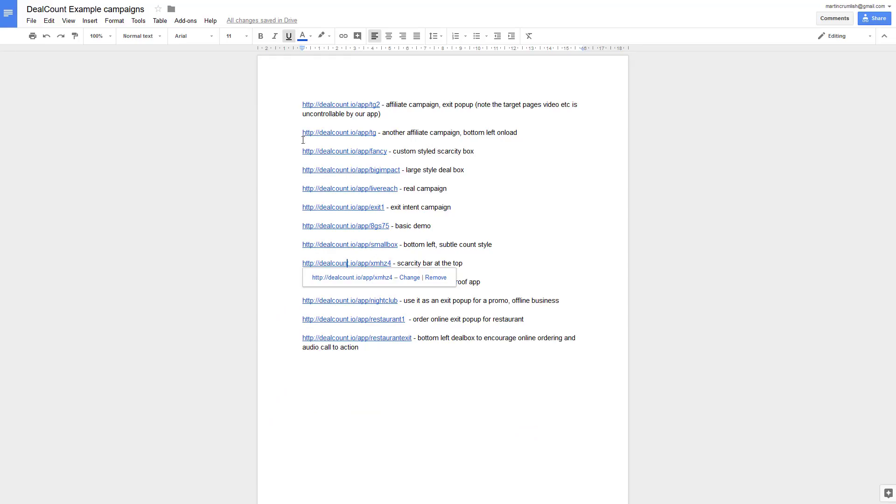
Open the subtlebox example link to view the campaign styled like the Proof app.
click(511, 233)
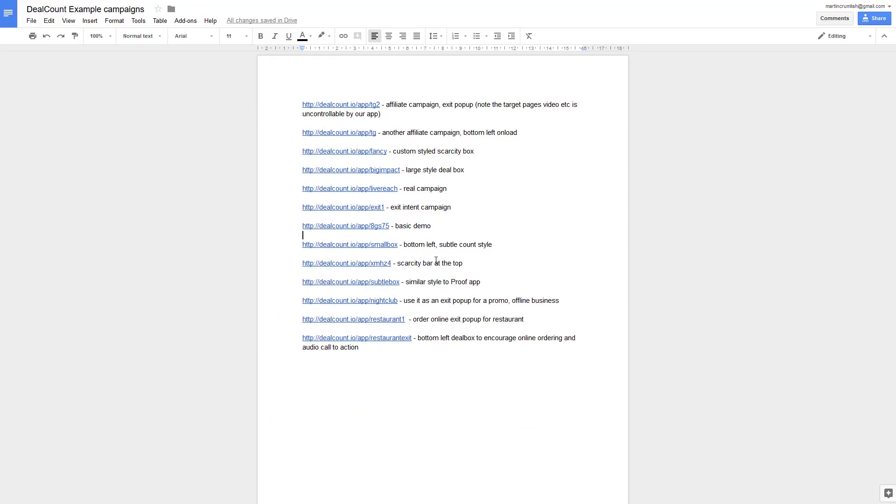
click(373, 283)
click(371, 299)
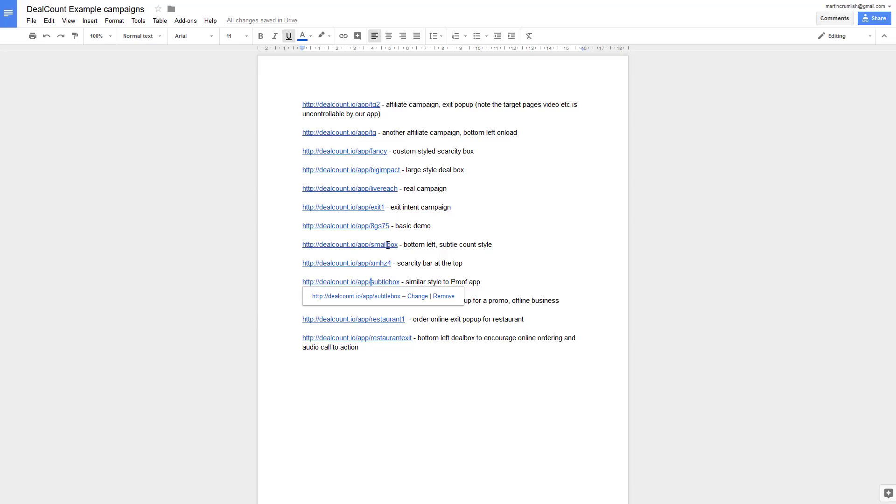
Open the nightclub example link, trigger its exit popup to view the promotion, and close the page.
click(478, 246)
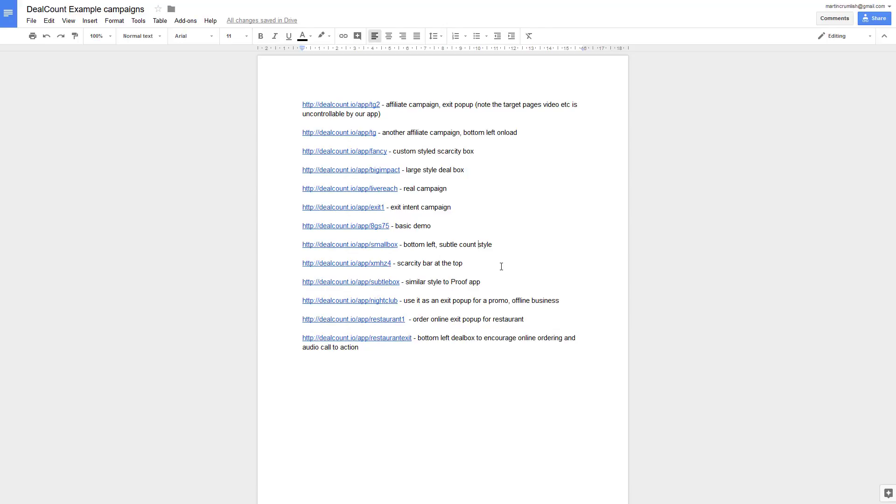
click(362, 301)
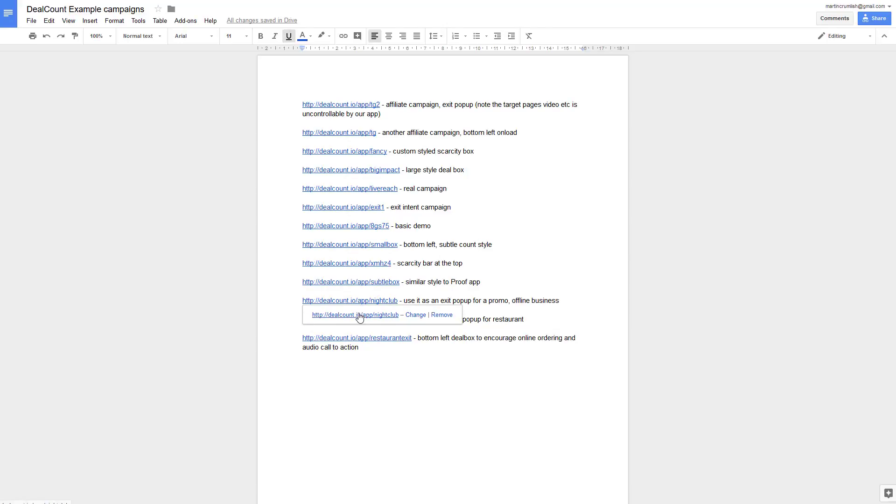
click(464, 290)
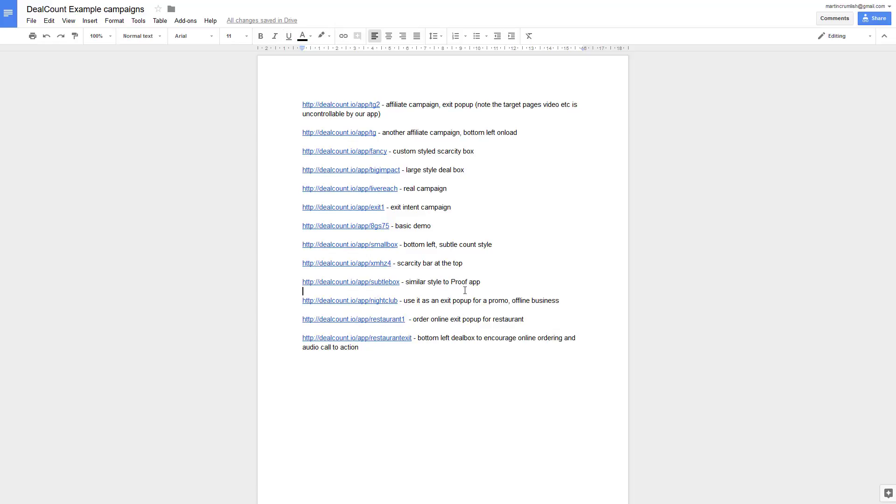
click(362, 301)
click(356, 316)
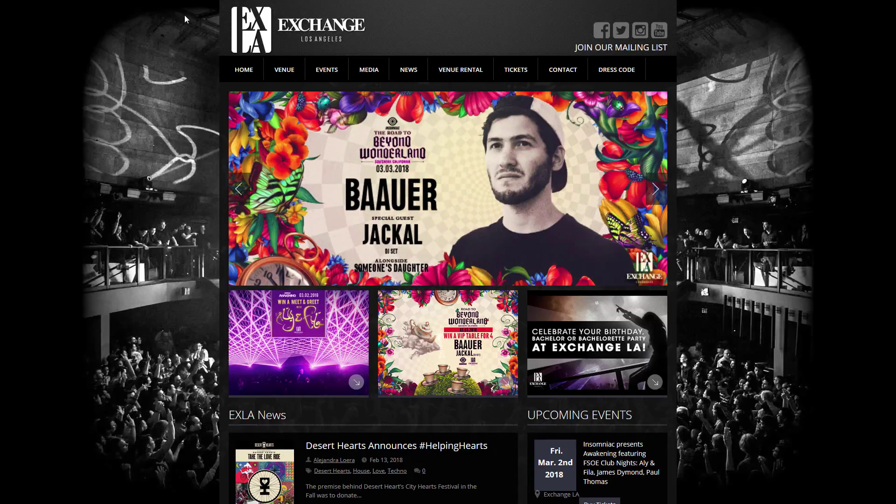
mouse_move(186, 1)
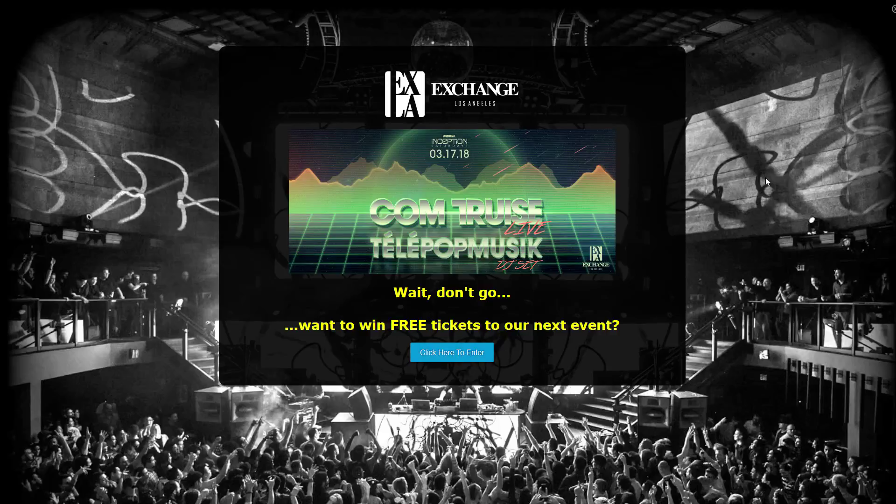
key(ctrl+w)
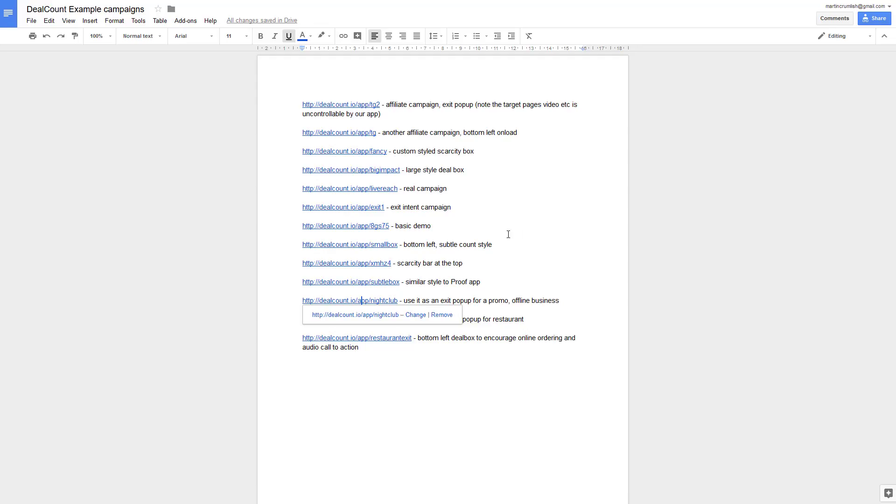
Open the restaurant1 example link from the document to view the restaurant's online-order exit popup.
click(341, 318)
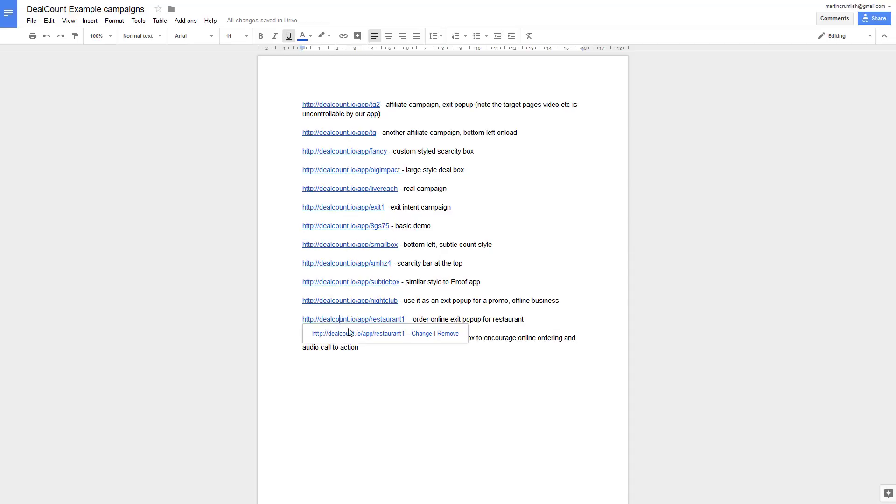
click(352, 335)
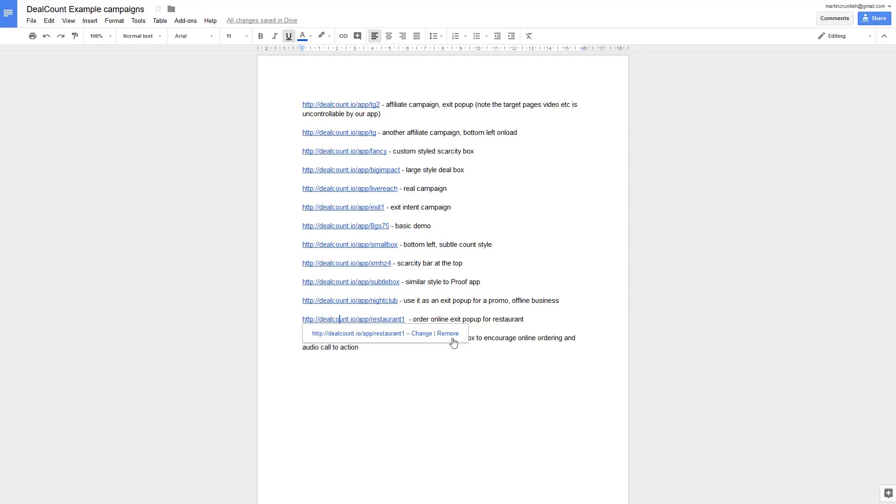
click(474, 372)
Open the restaurantexit example link and examine its corner deal box while moving through the restaurant page.
click(373, 338)
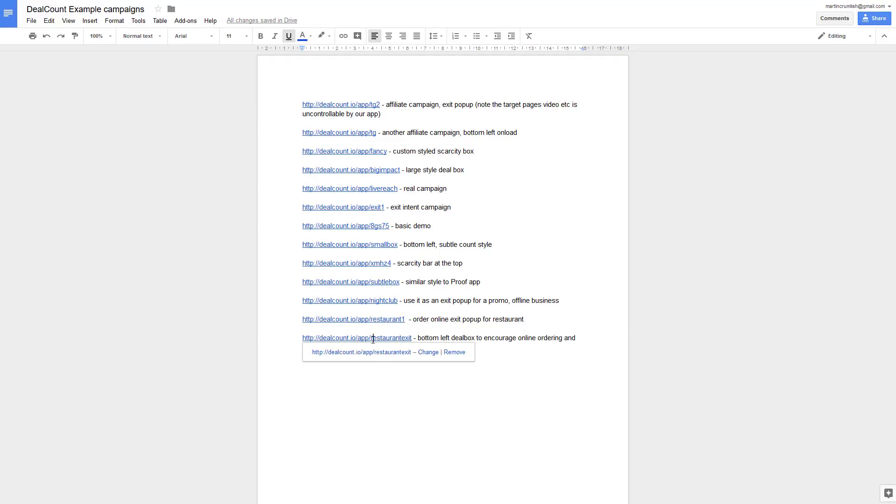
click(376, 357)
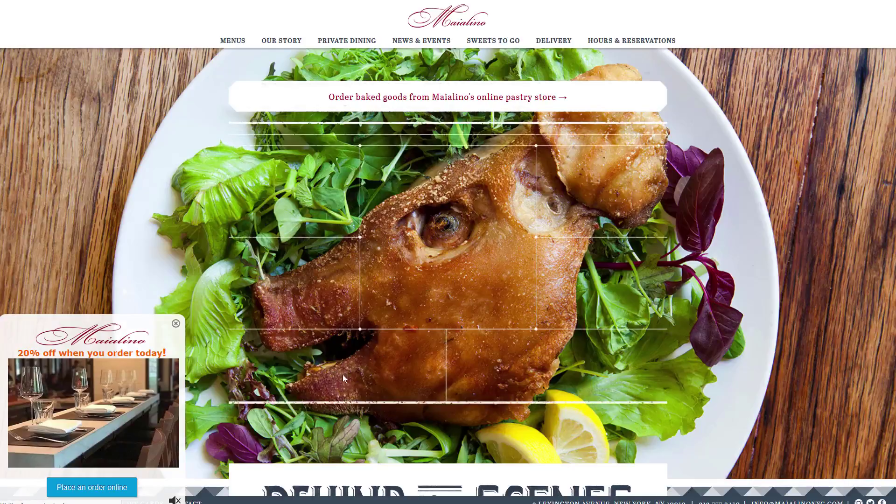
scroll(265, 274, down, 8)
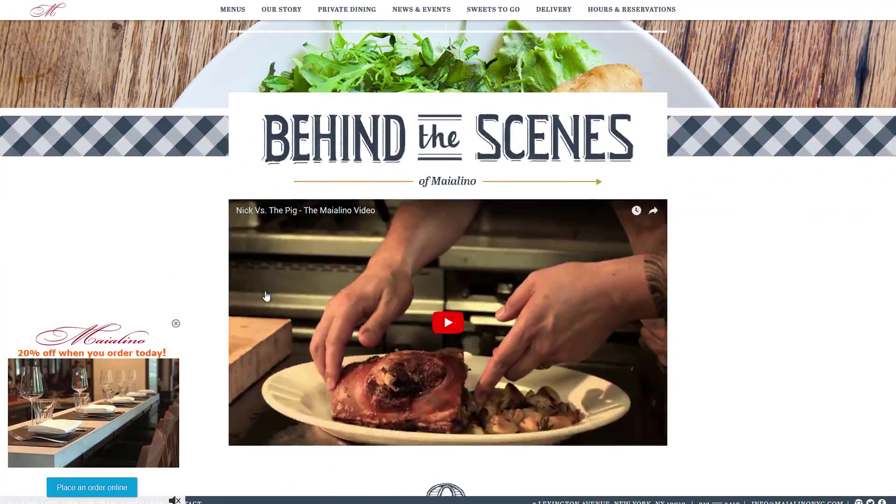
scroll(266, 296, down, 14)
scroll(260, 336, up, 17)
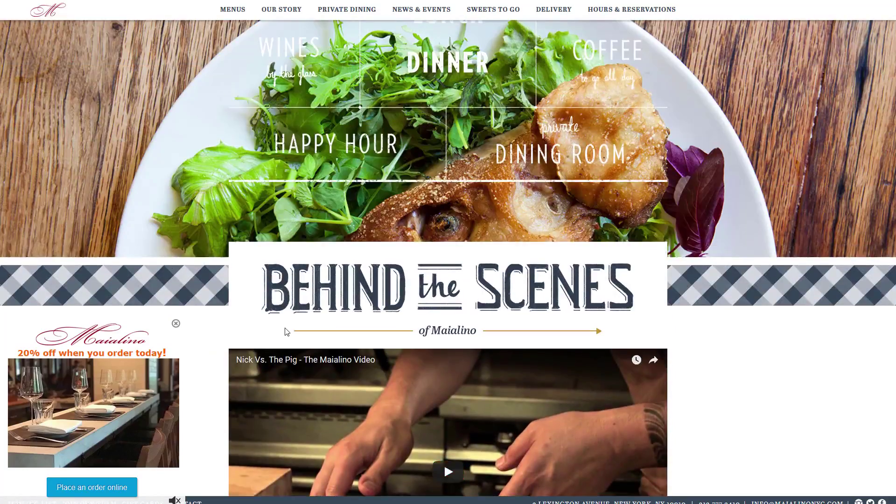
scroll(286, 332, up, 5)
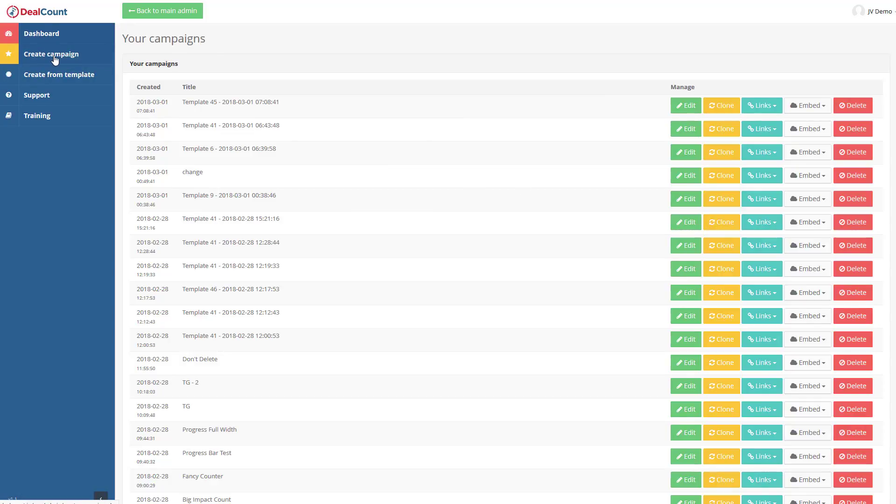
Create a campaign in DealCount from the round orange "Bonuses left 25" template.
click(71, 77)
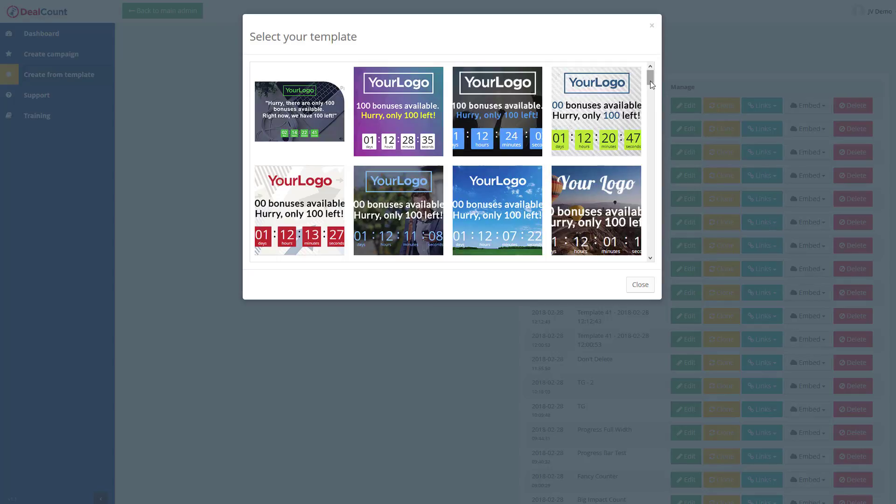
drag(650, 80, 648, 257)
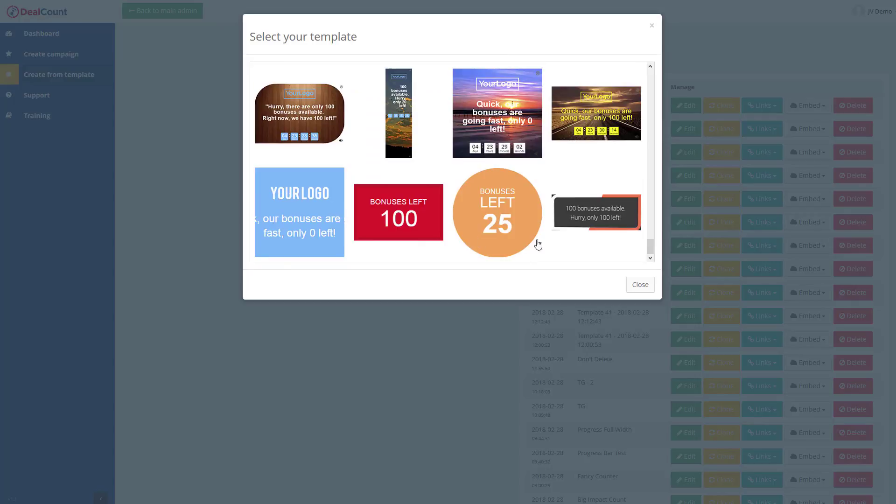
click(498, 220)
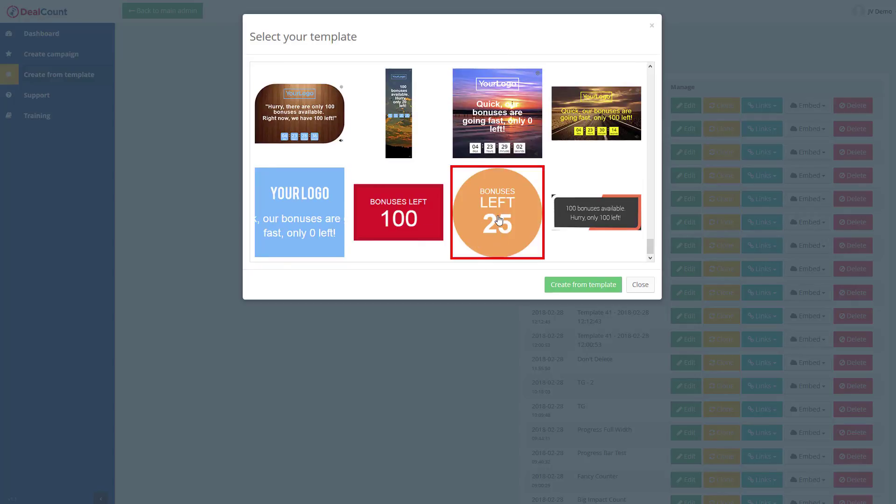
click(569, 283)
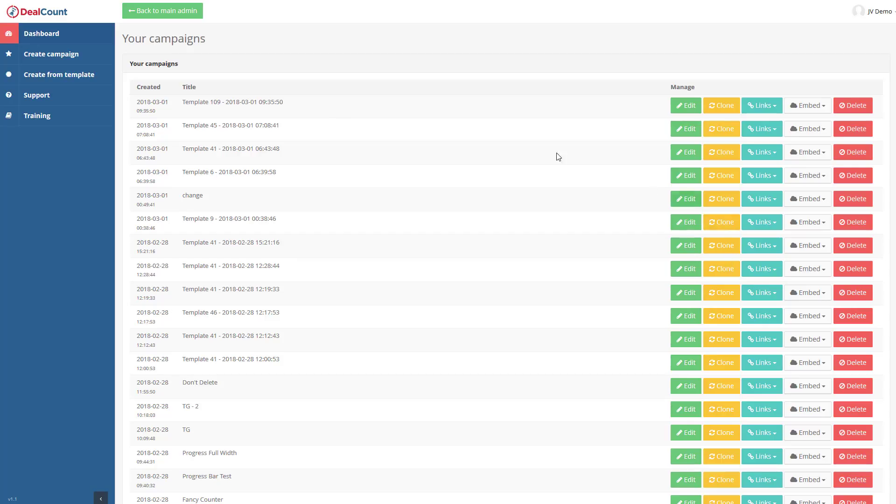
Rename the newly created Template 109 campaign as livedemo.
click(223, 103)
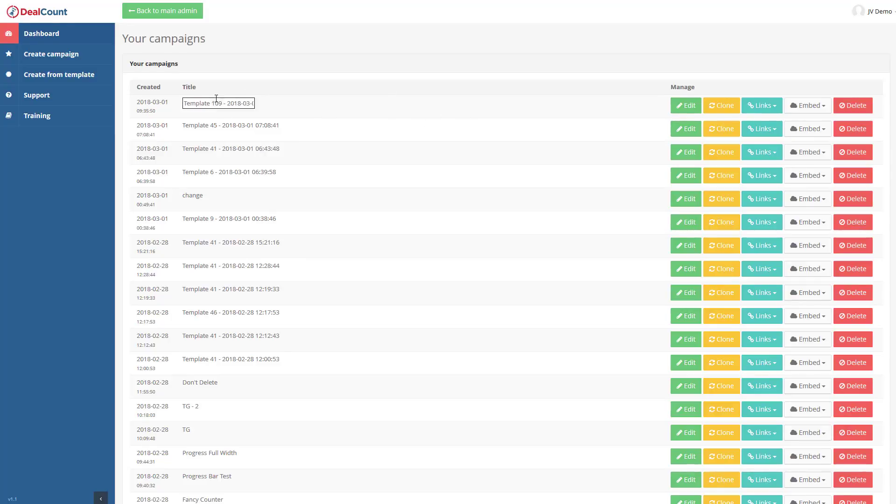
triple_click(225, 101)
key(BackSpace)
text(livedemo)
key(Return)
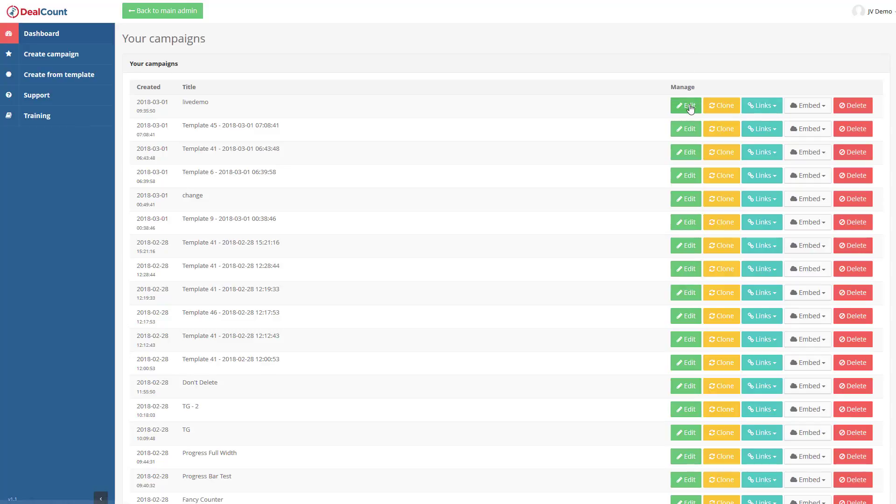
click(690, 108)
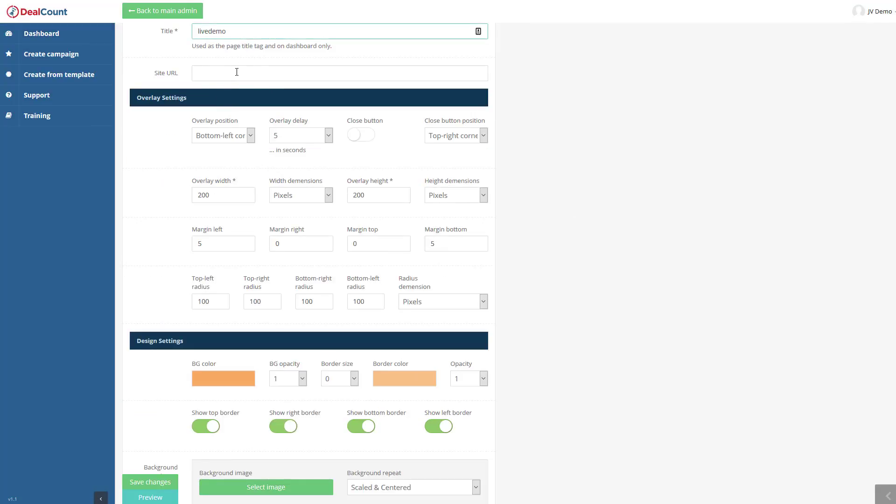
click(212, 74)
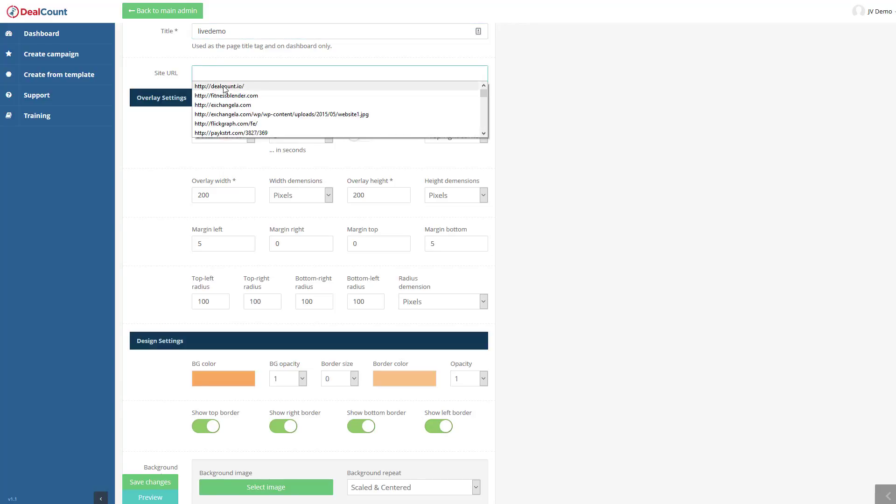
click(225, 90)
click(557, 109)
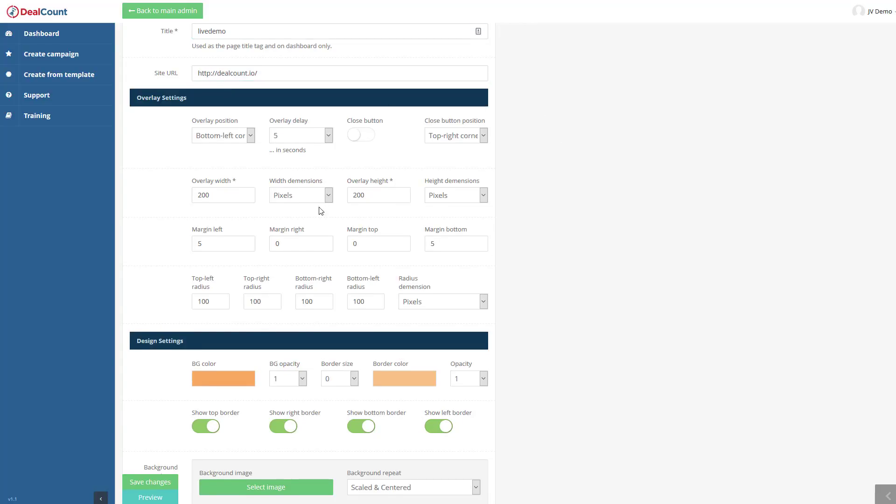
Review the campaign's overlay settings and view the background colour picker without changing the colour.
scroll(280, 205, up, 2)
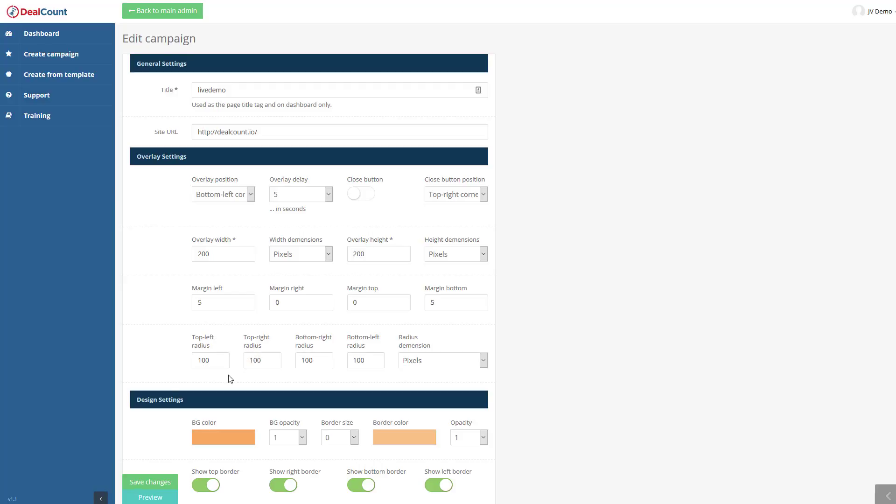
scroll(484, 270, down, 3)
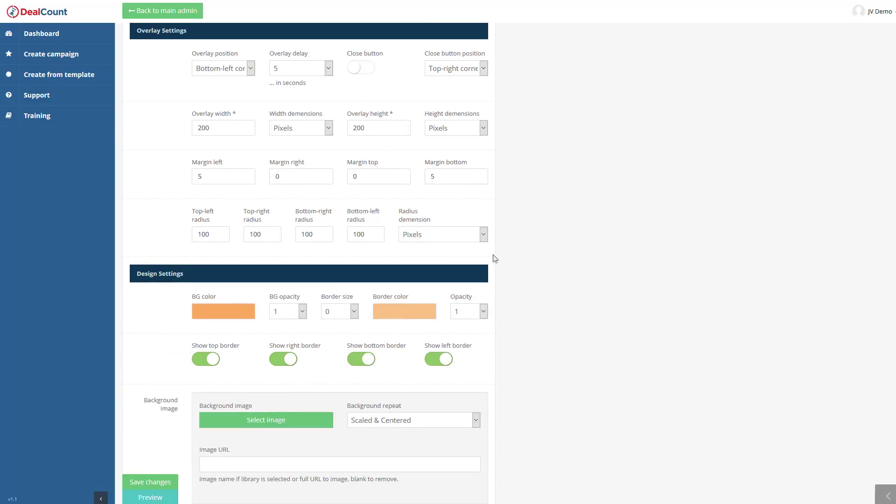
click(217, 310)
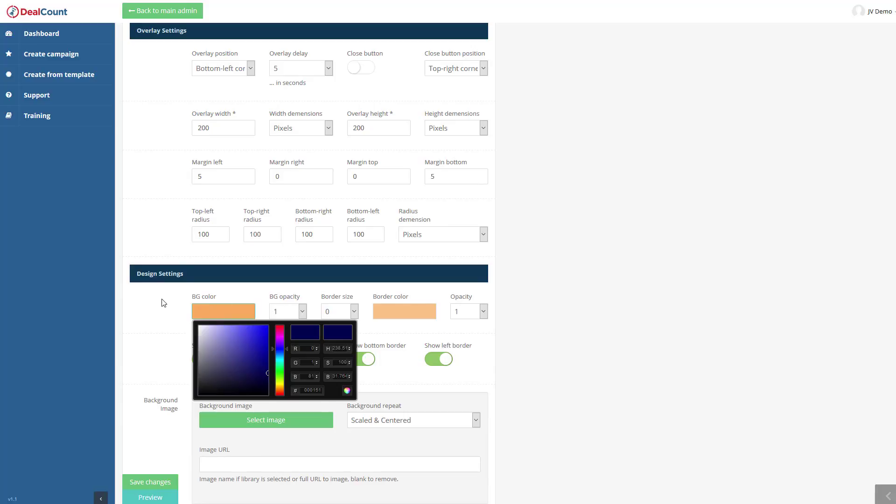
click(152, 310)
Browse the City category of the background image library and close it without choosing an image.
scroll(501, 342, down, 4)
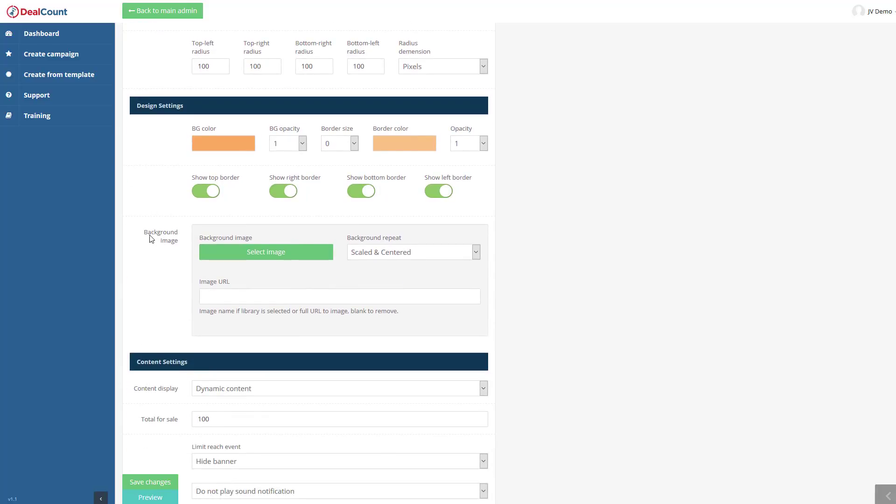
click(271, 257)
click(361, 69)
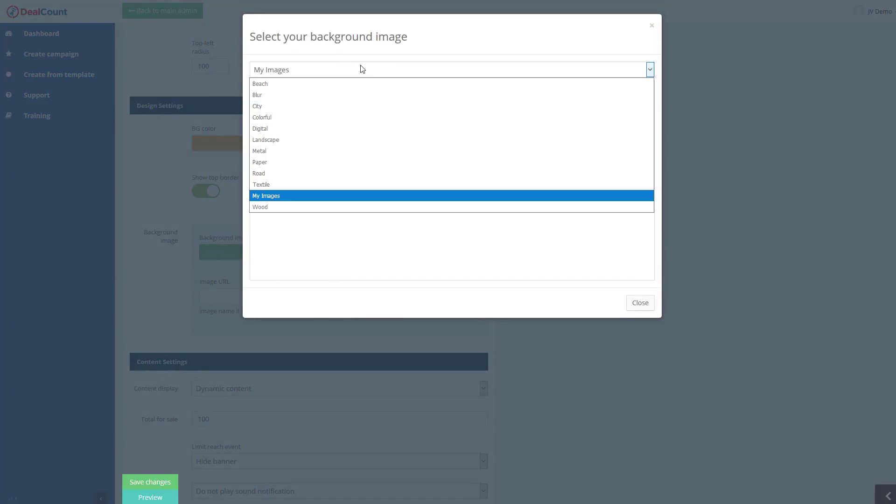
click(292, 106)
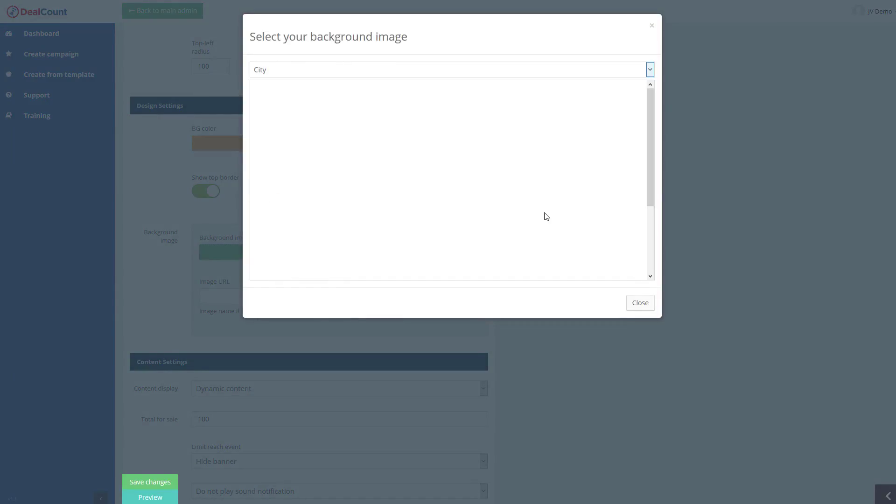
scroll(573, 187, down, 2)
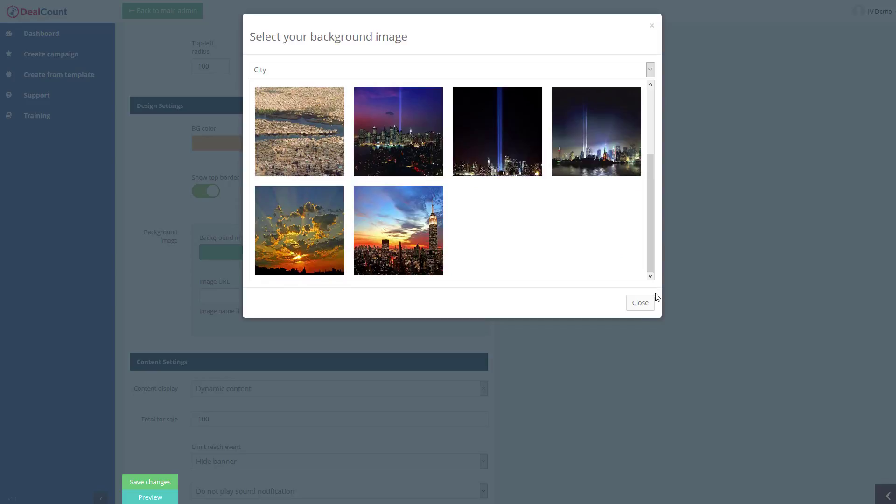
click(639, 303)
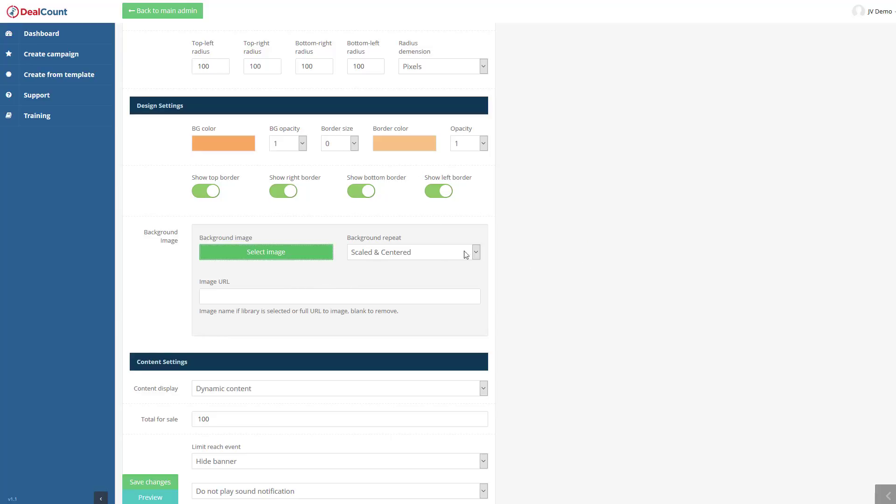
Review the content settings and view the available limit reach event options without changing the selection.
scroll(522, 257, down, 2)
scroll(534, 205, down, 3)
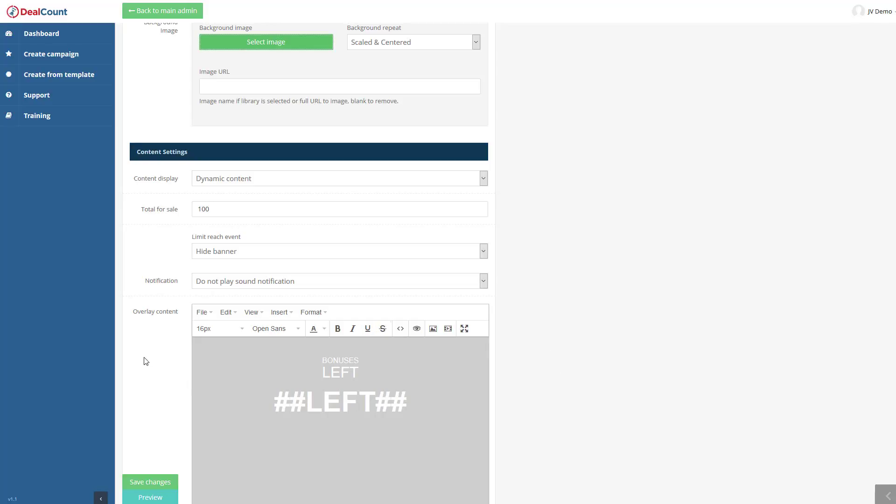
scroll(596, 269, down, 1)
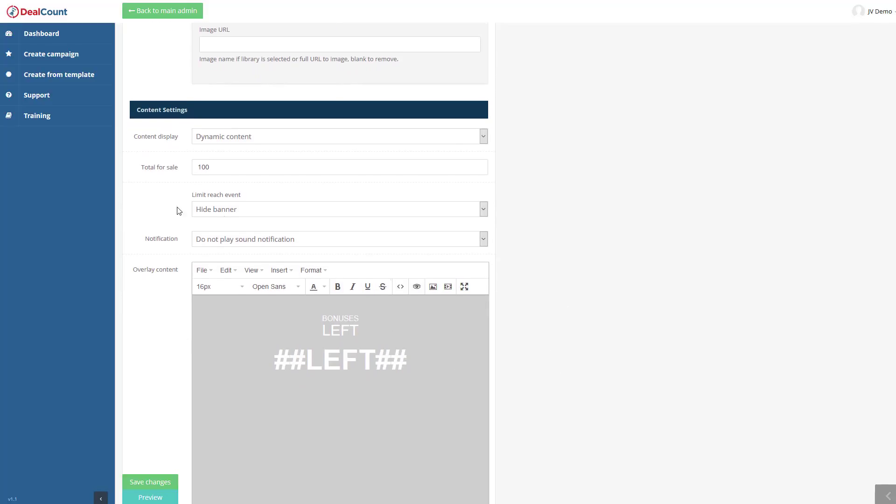
click(210, 212)
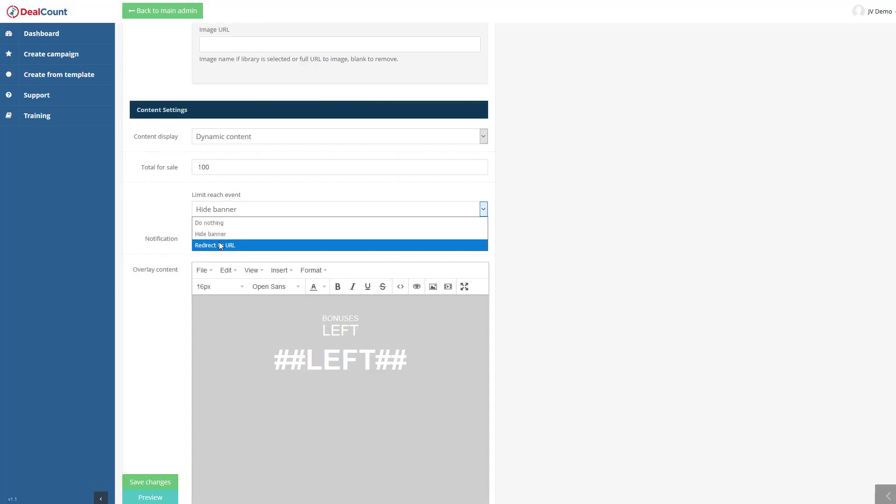
click(171, 219)
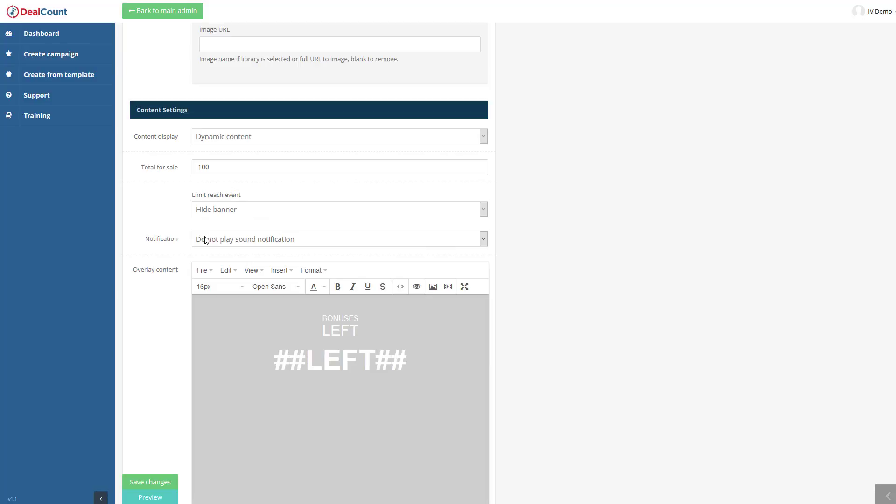
Set the notification to play the Pin sound from the library and preview it.
click(217, 242)
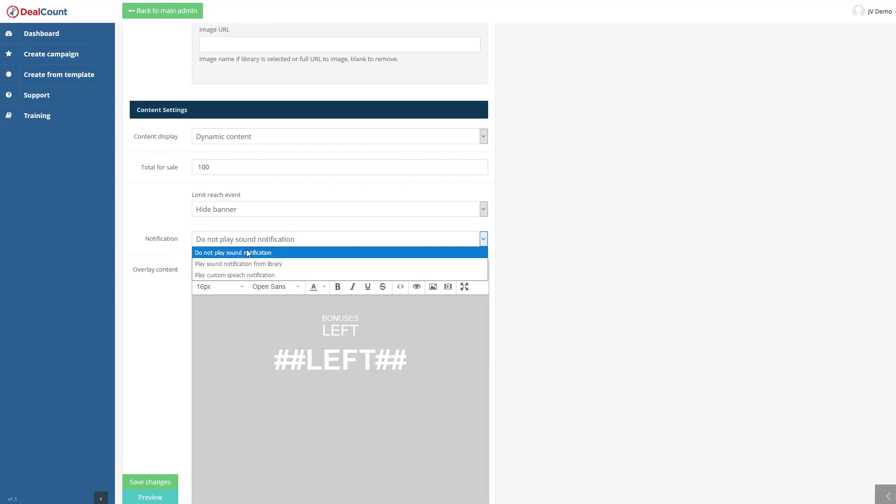
click(247, 264)
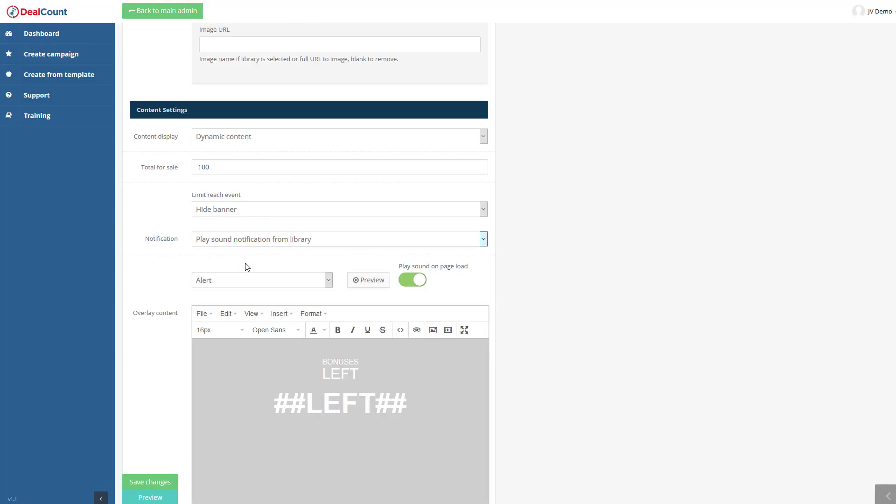
click(305, 285)
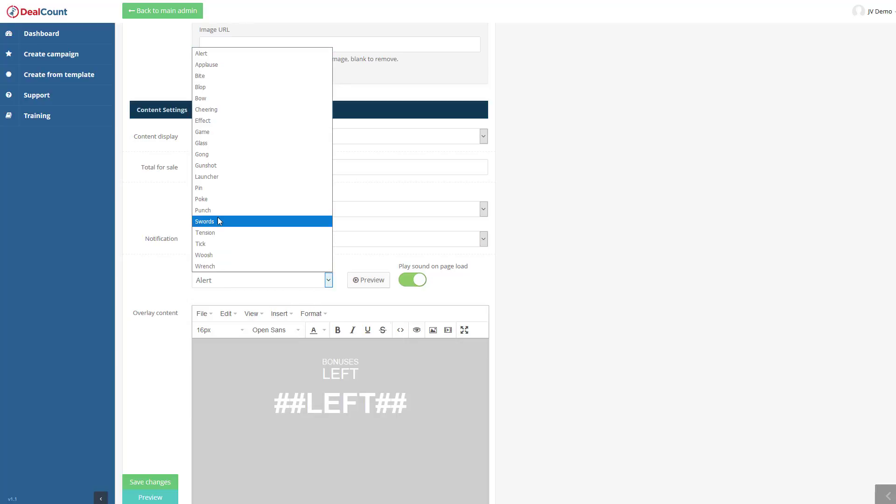
click(212, 189)
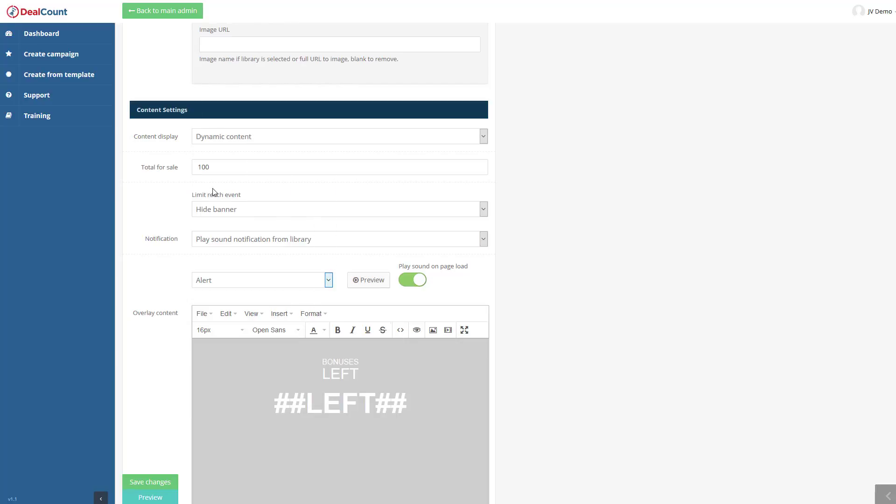
click(373, 282)
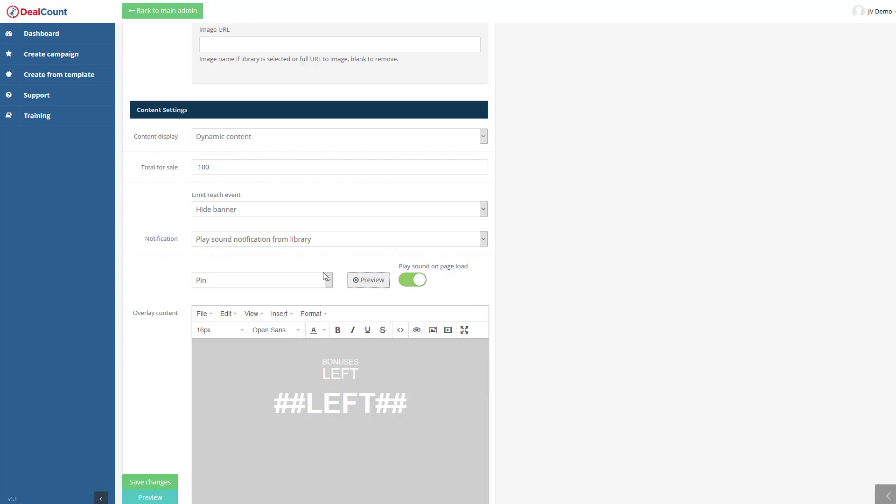
Set the notification to play a custom speech notification, preview the voice, and review the token instructions.
click(229, 242)
click(243, 274)
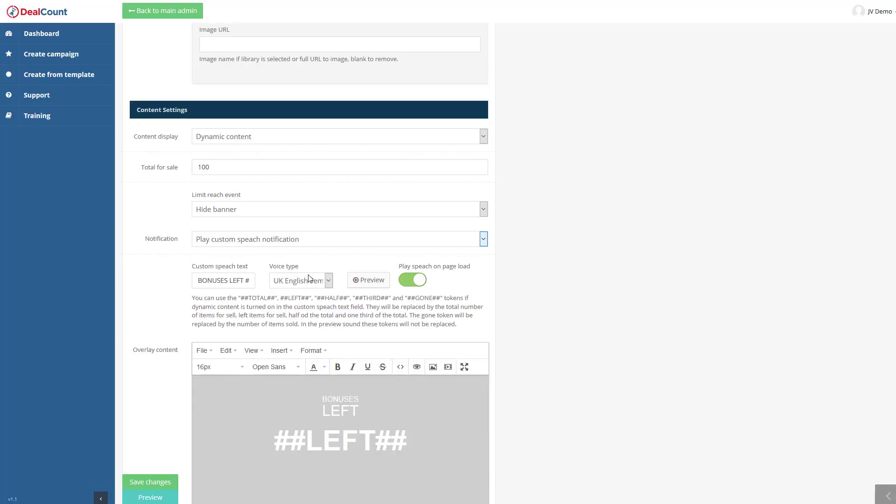
click(360, 284)
drag(248, 299, 262, 298)
click(252, 298)
scroll(486, 286, down, 1)
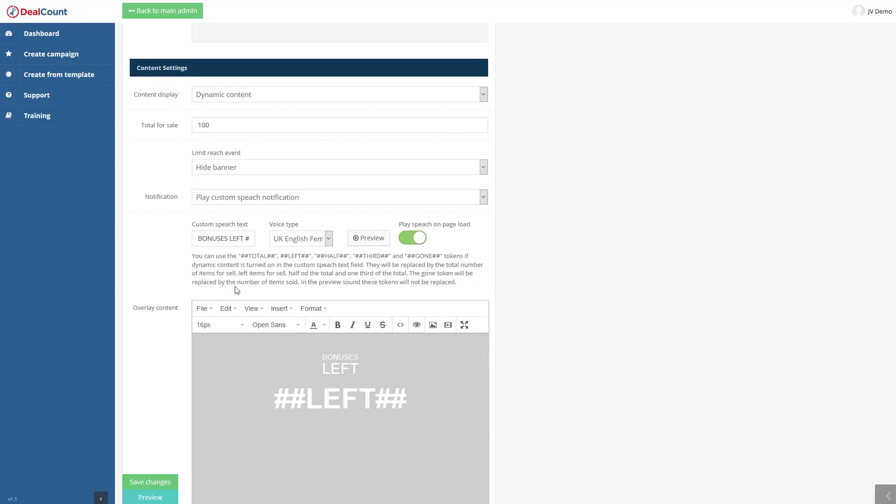
Replace the custom speech text with "100 Bonuses available. ##LEFT## left.".
scroll(174, 340, down, 5)
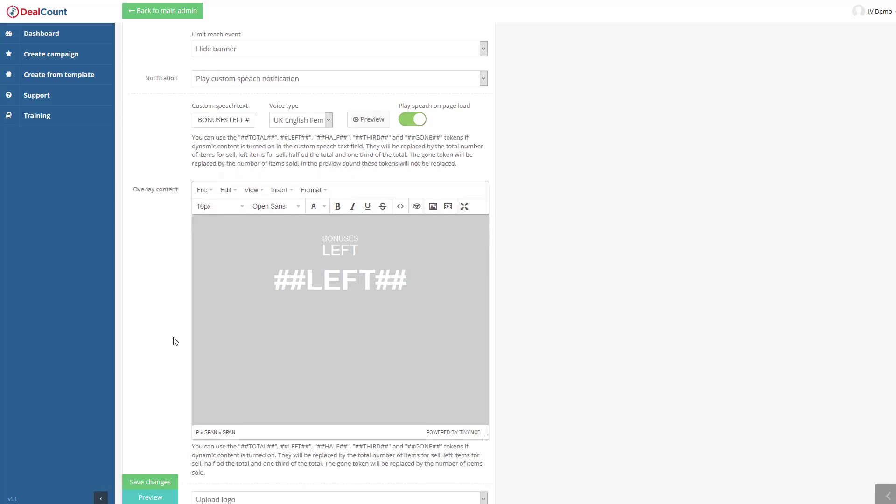
scroll(214, 191, up, 7)
scroll(182, 322, down, 9)
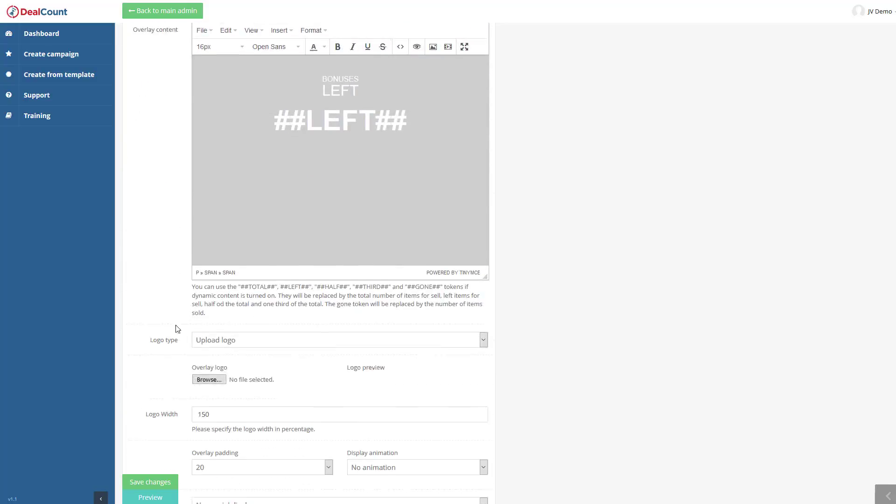
scroll(202, 289, up, 8)
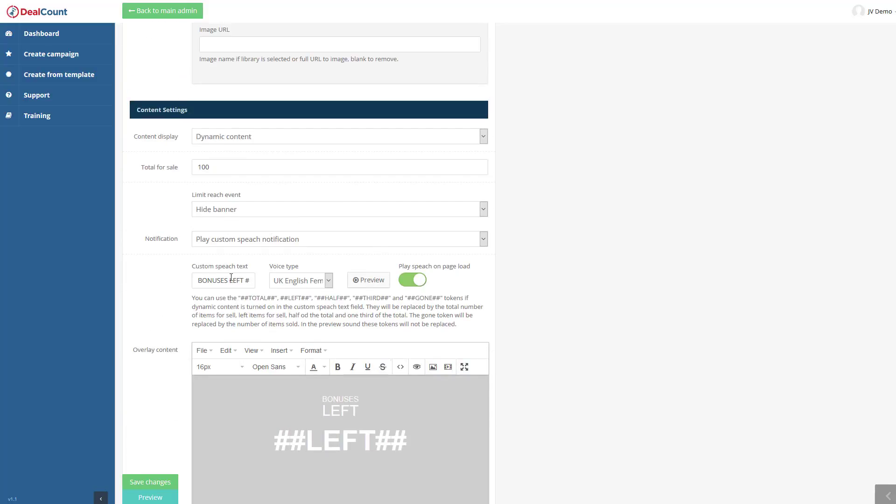
click(231, 279)
text(100 Bonuses BOI)
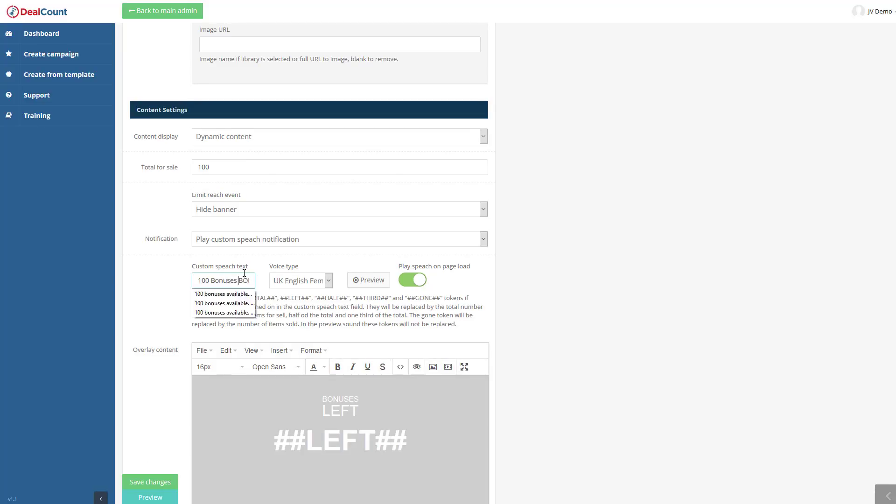
text(es available.)
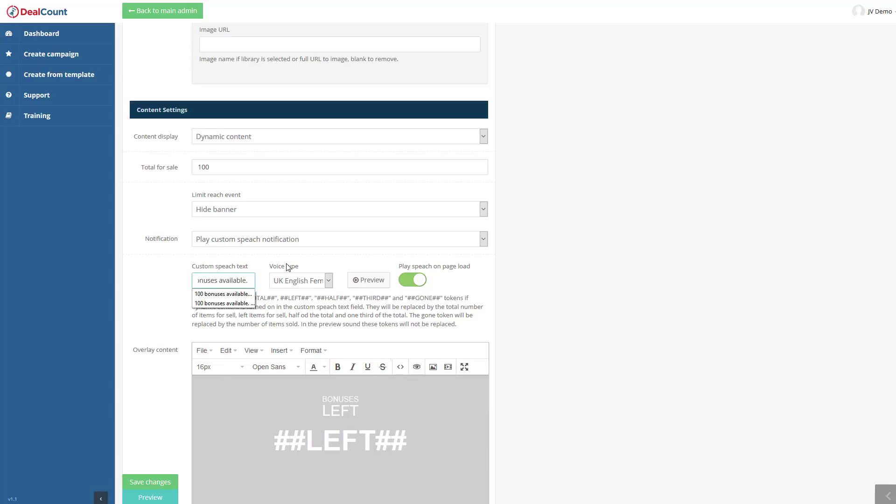
key(Delete)
key(Delete)
key(Delete)
key(Delete)
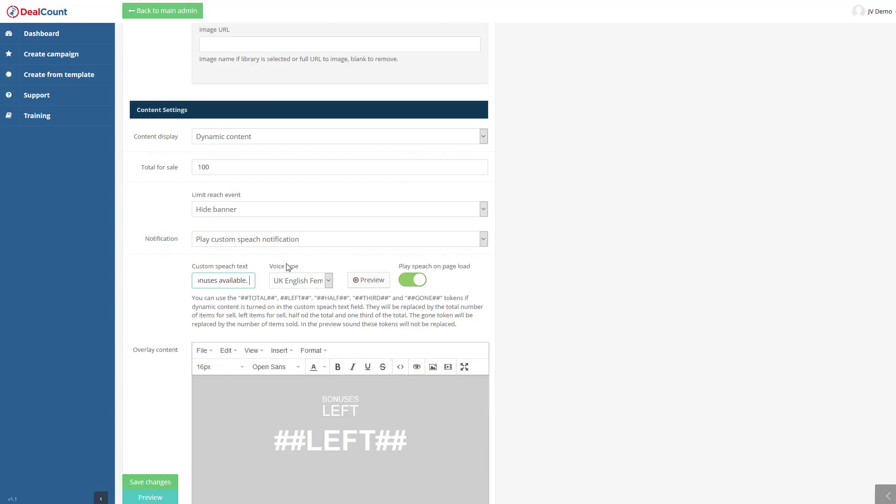
key(Right)
key(Right)
key(Right)
key(Right)
key(Right)
key(Right)
key(Right)
key(Right)
key(Right)
key(Right)
key(Right)
key(Right)
key(Right)
key(Right)
key(BackSpace)
key(BackSpace)
key(BackSpace)
key(BackSpace)
key(BackSpace)
key(BackSpace)
key(BackSpace)
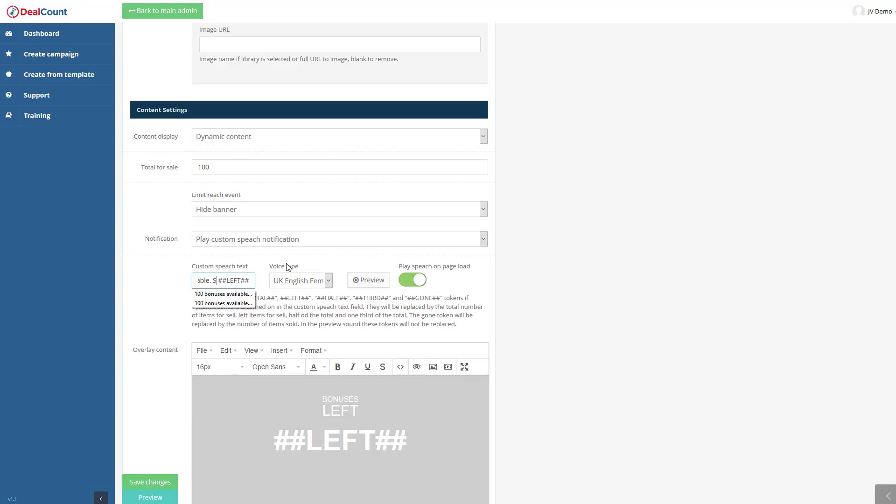
key(BackSpace)
key(End)
text(left.)
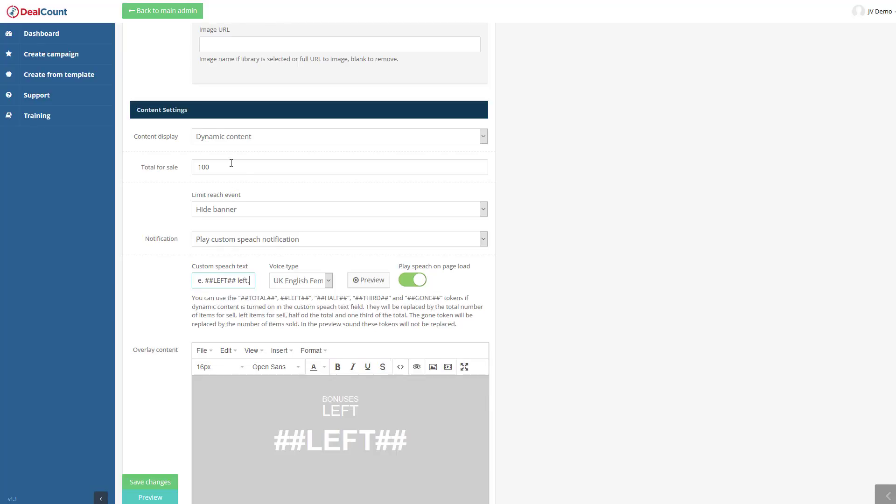
Set the campaign's total for sale to 80.
double_click(231, 163)
text(80)
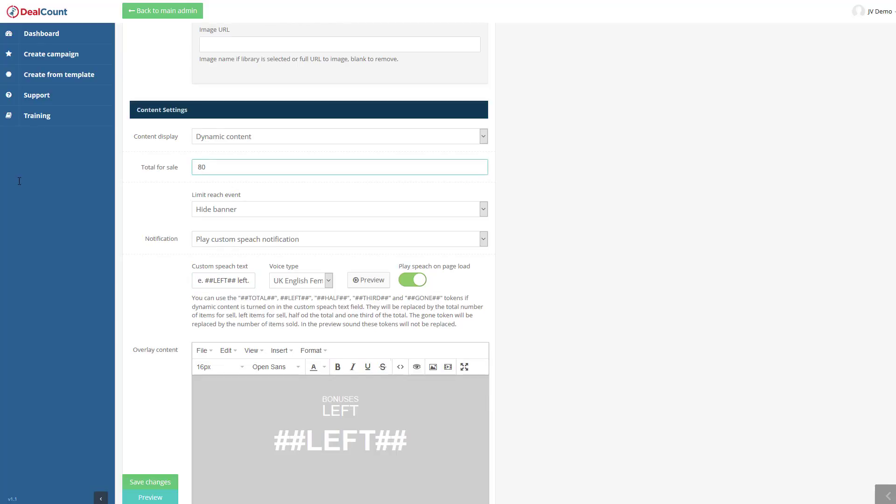
click(141, 200)
View the HTML source code of the overlay content and close it without editing.
scroll(162, 256, down, 3)
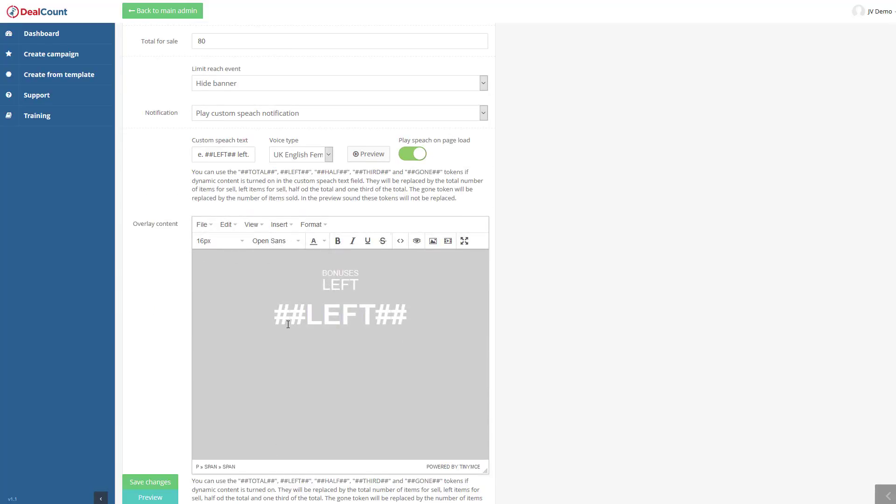
click(400, 241)
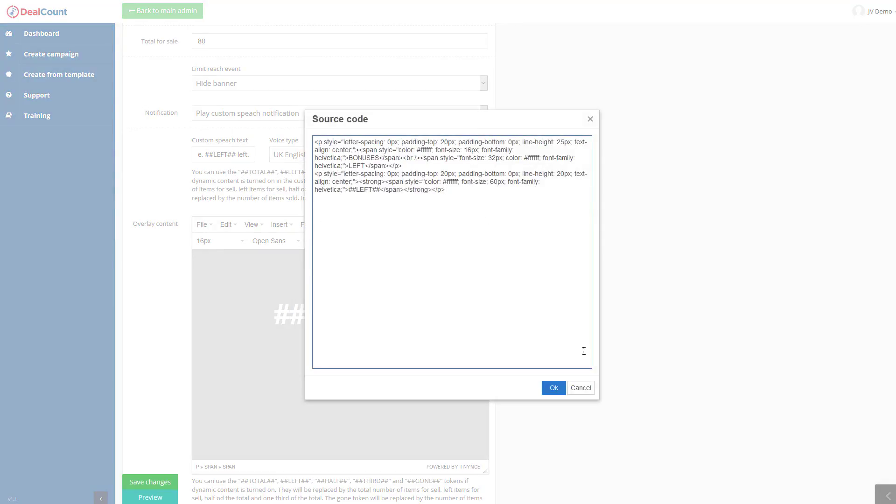
click(587, 390)
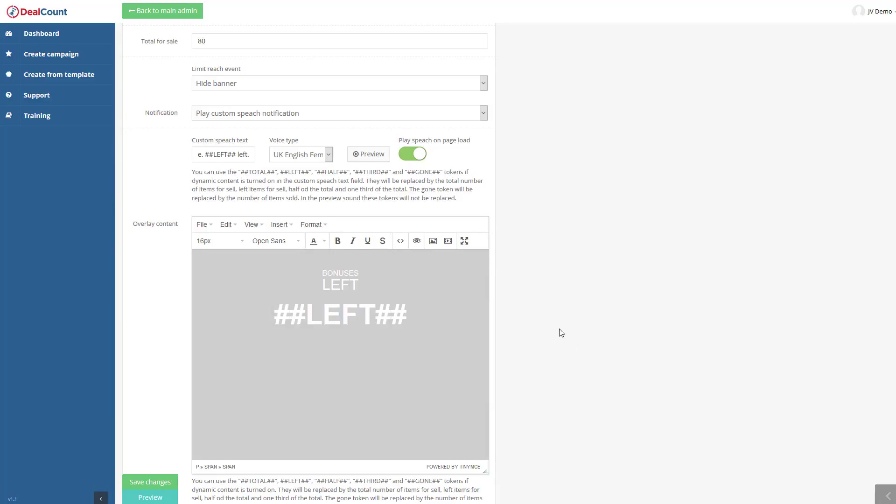
scroll(519, 318, down, 1)
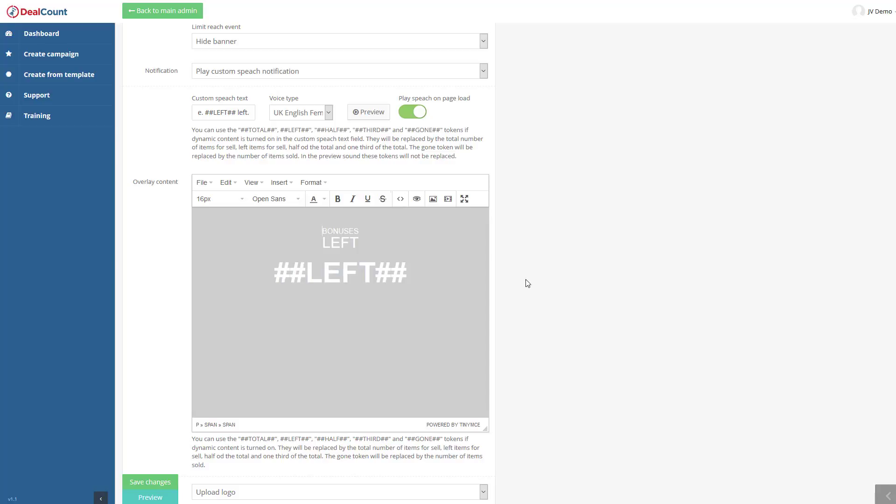
scroll(321, 279, down, 3)
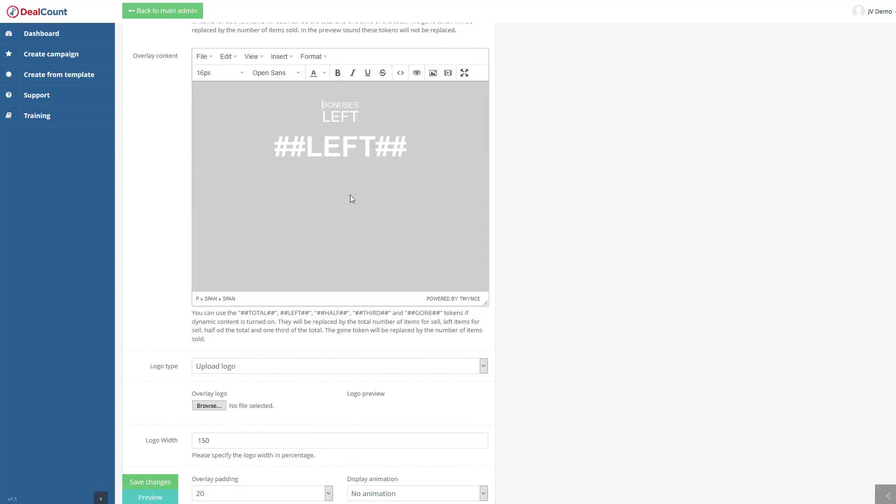
View the available logo type and special display options without choosing a different one.
scroll(401, 133, down, 2)
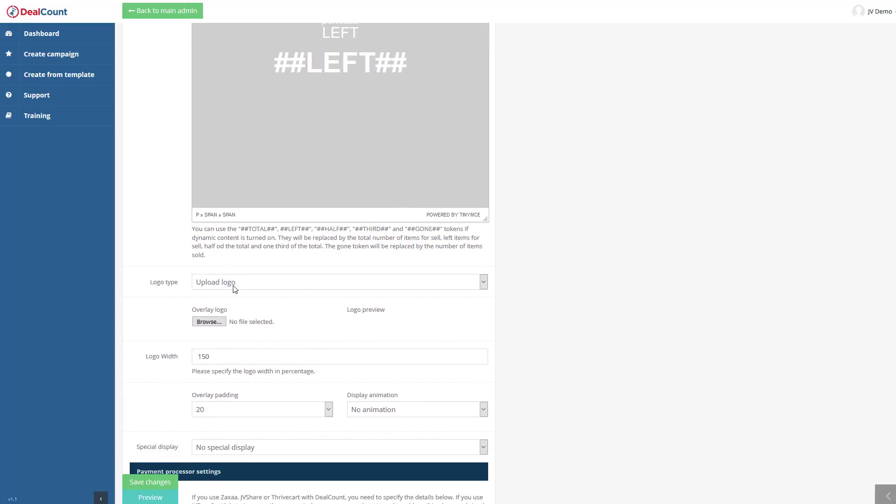
click(233, 286)
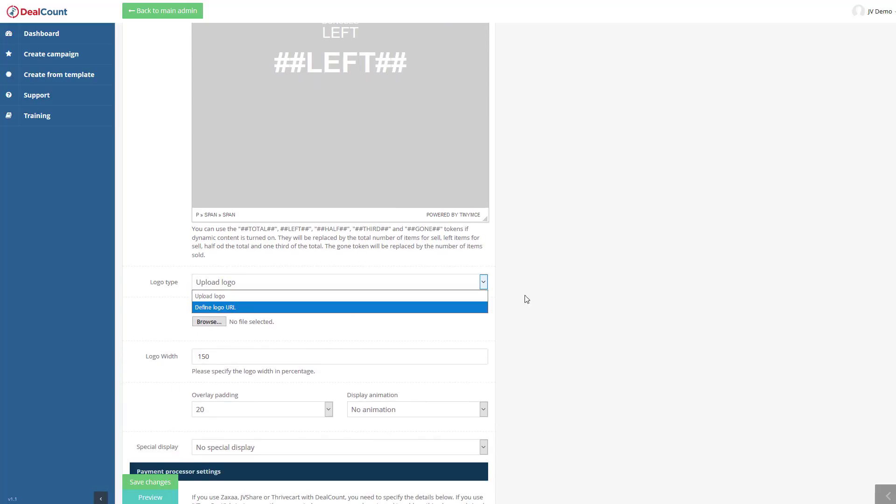
click(561, 286)
scroll(402, 355, down, 3)
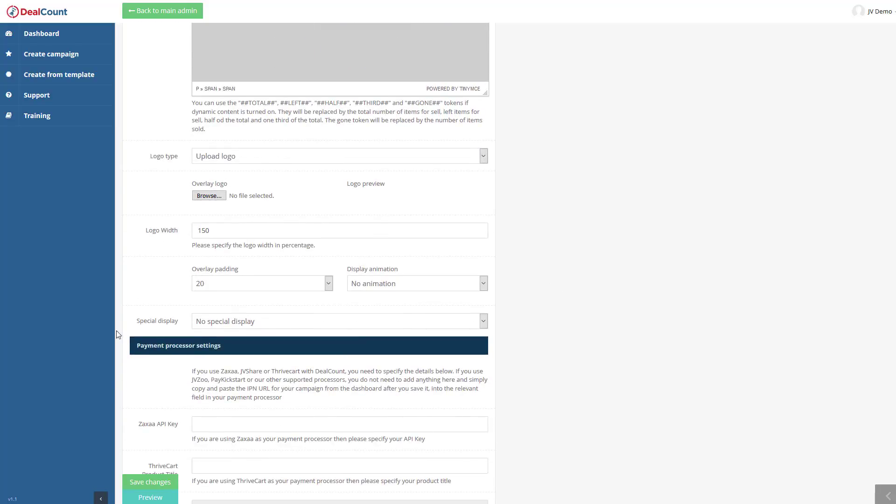
click(213, 326)
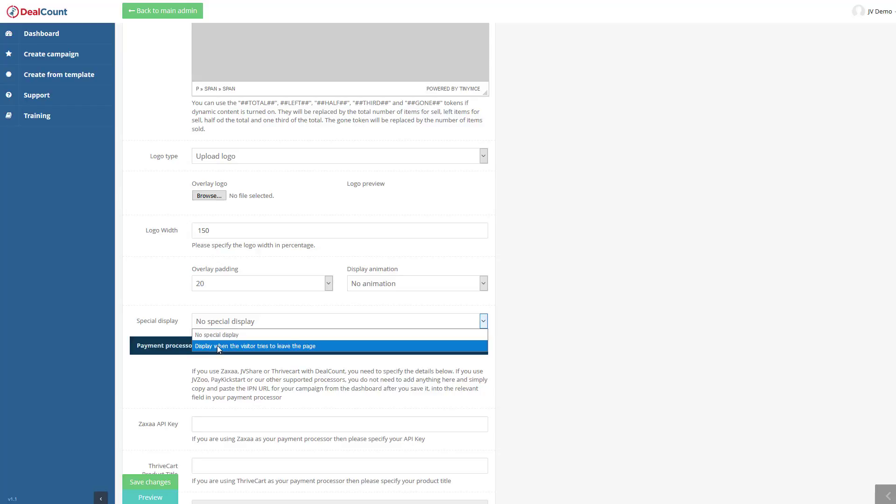
click(553, 314)
Activate the countdown, look over its color and countdown event options, and deactivate it again.
scroll(201, 313, down, 3)
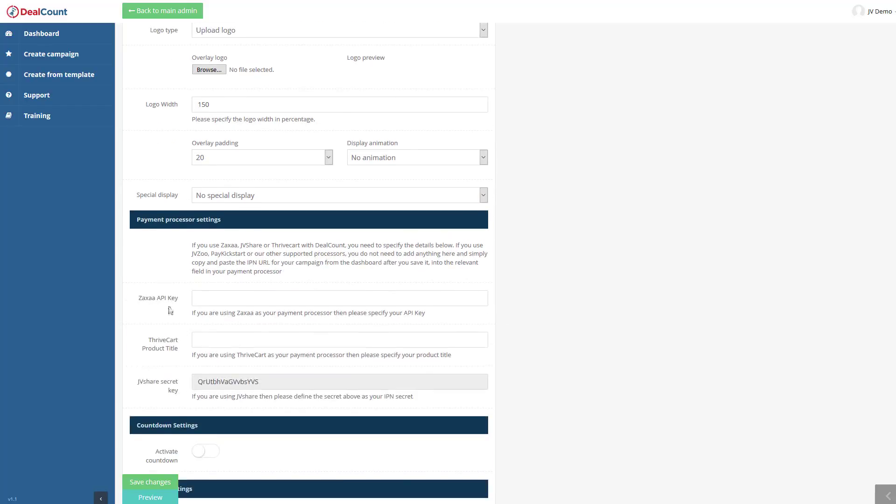
scroll(241, 271, down, 3)
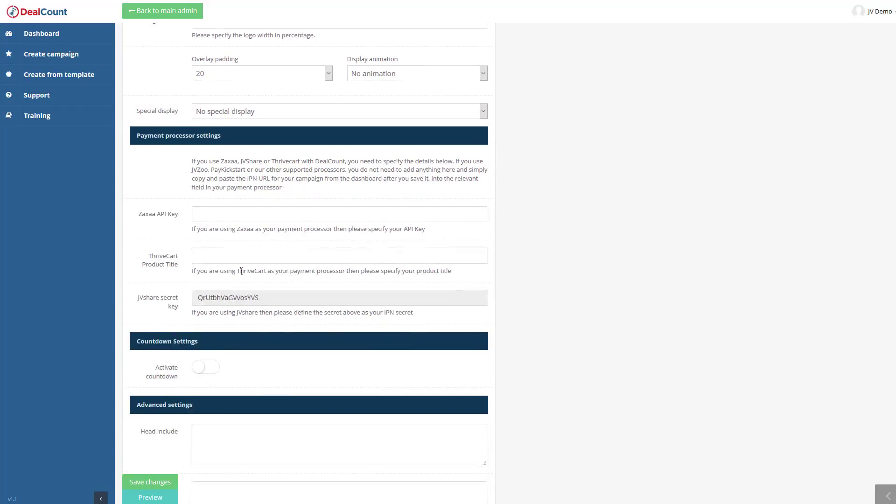
scroll(234, 308, down, 4)
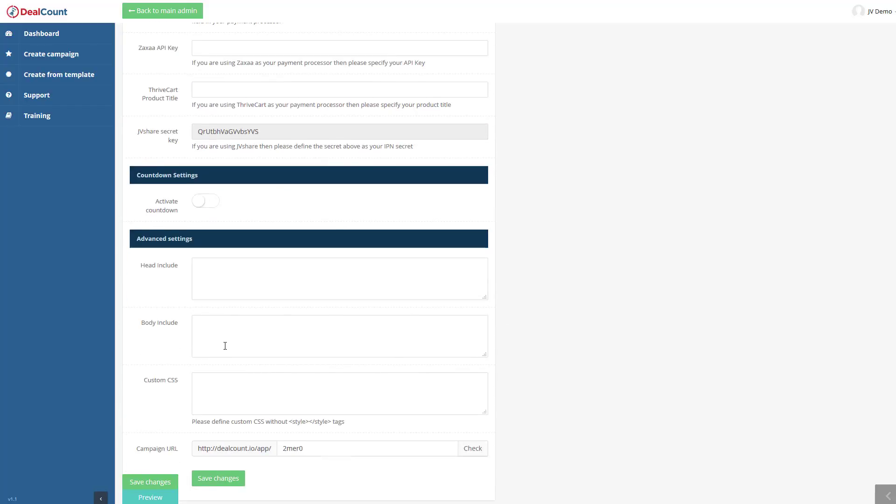
click(206, 204)
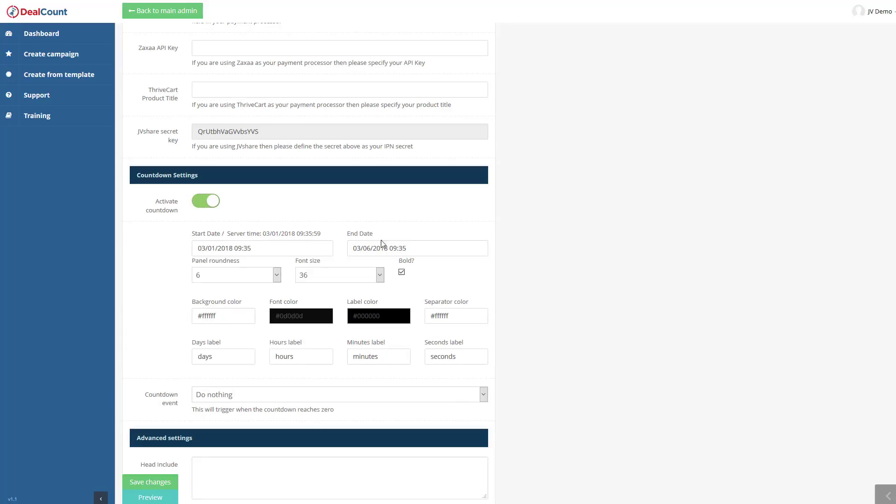
click(221, 318)
click(306, 318)
scroll(558, 296, down, 2)
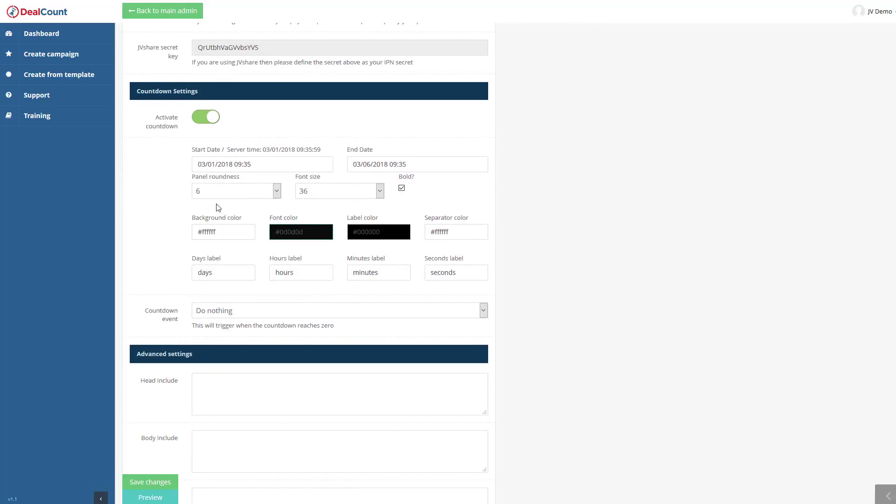
click(231, 311)
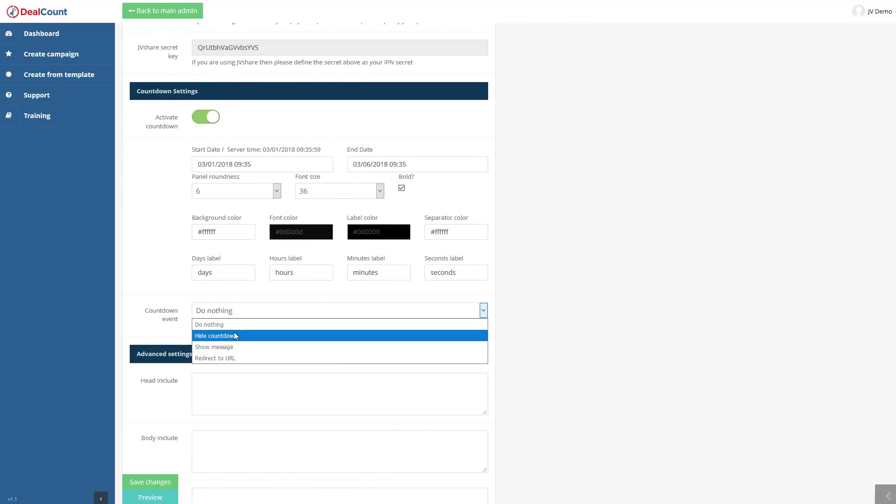
click(206, 119)
click(206, 118)
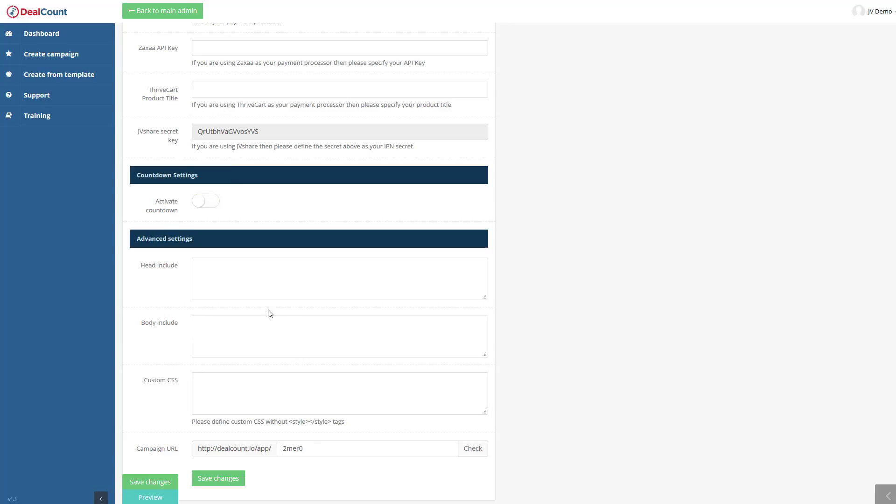
Look over the head include, body include and custom CSS fields in the advanced settings.
click(244, 285)
click(266, 354)
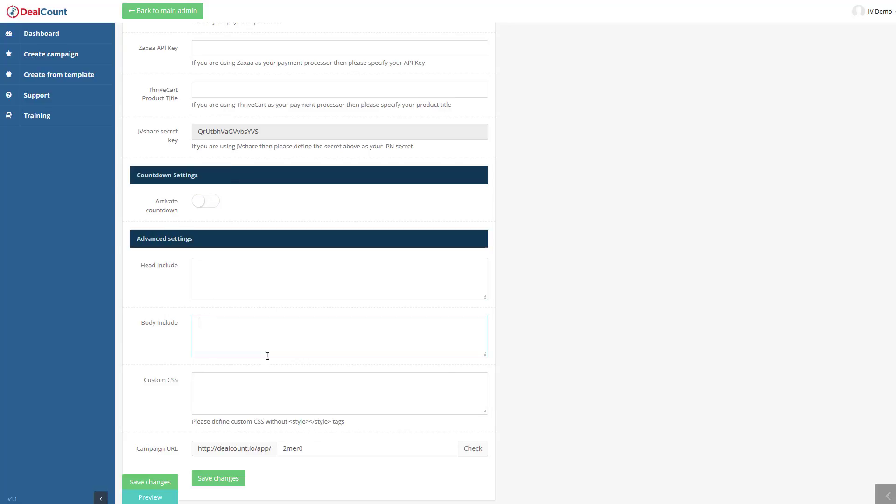
click(269, 397)
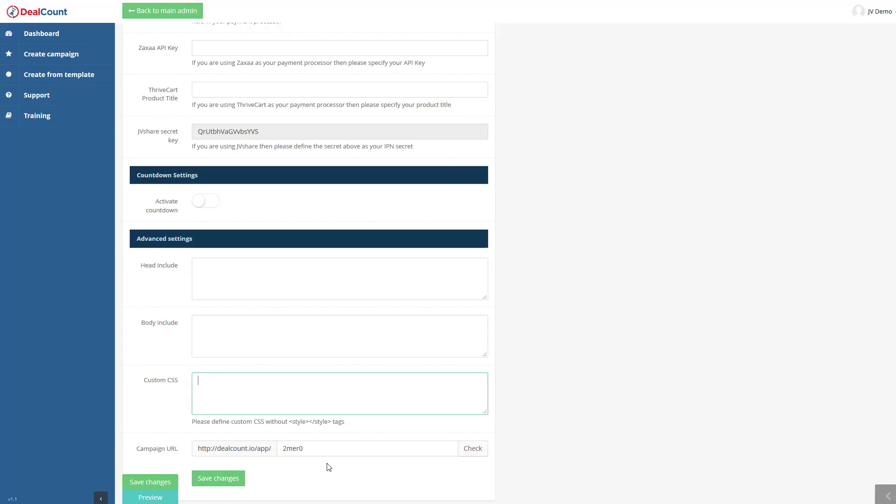
Set the campaign URL's ending to mcdemo and check its availability.
double_click(324, 448)
text(cdemo)
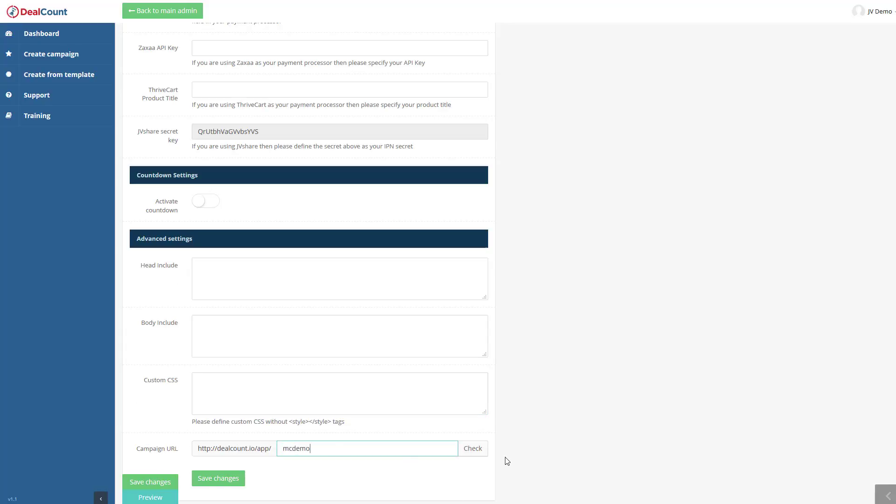
click(472, 448)
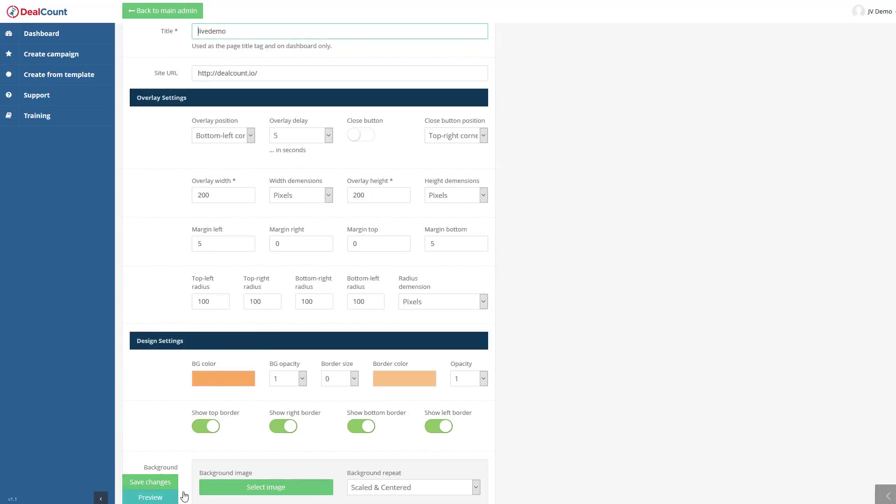
Open the preview page of the livedemo campaign.
click(150, 497)
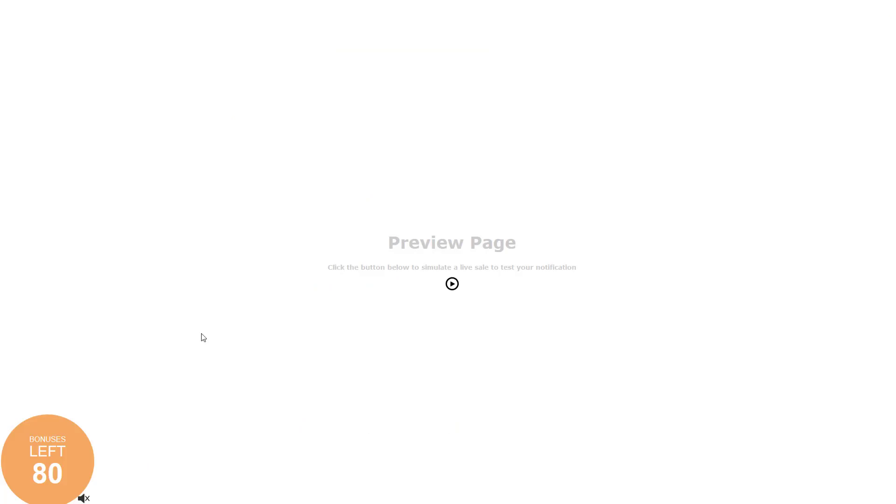